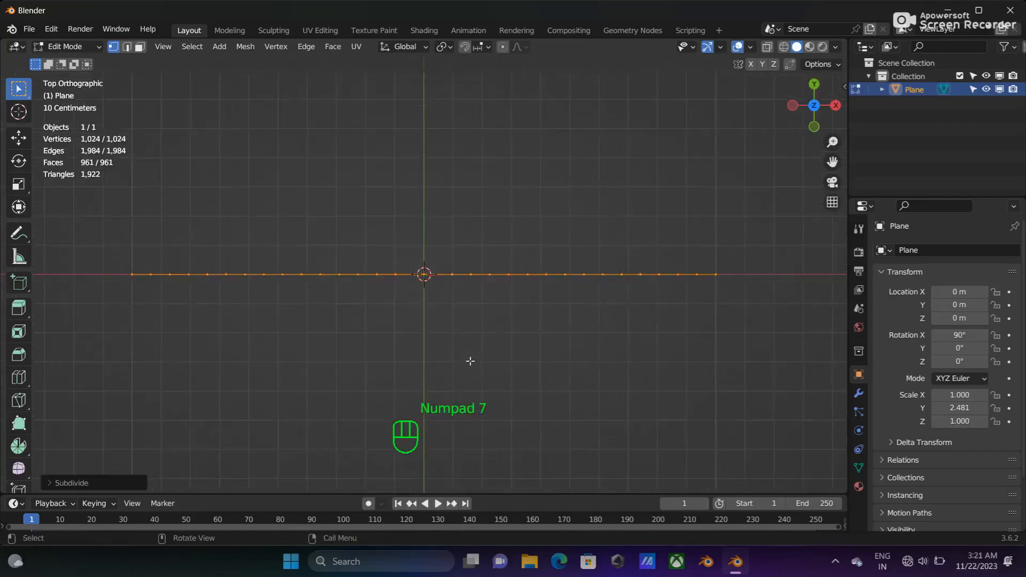
- Select five roughly evenly spaced vertices along the plane's upper edge, including both end corners
key(b)
drag(134, 294, 136, 297)
scroll(135, 297, up, 1)
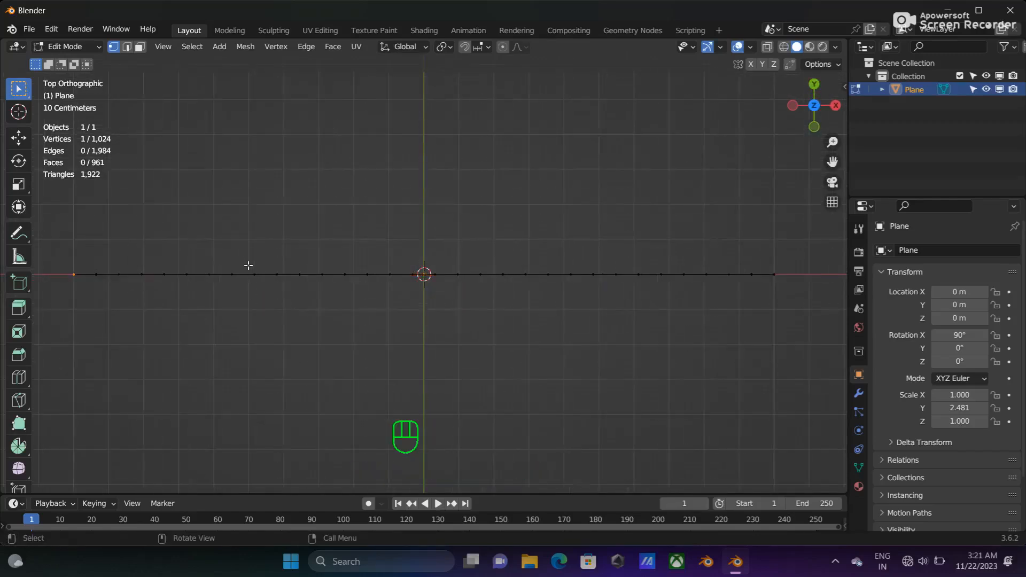
shift+drag(247, 263, 262, 301)
shift+drag(426, 267, 447, 300)
shift+drag(586, 263, 609, 286)
shift+drag(767, 254, 782, 286)
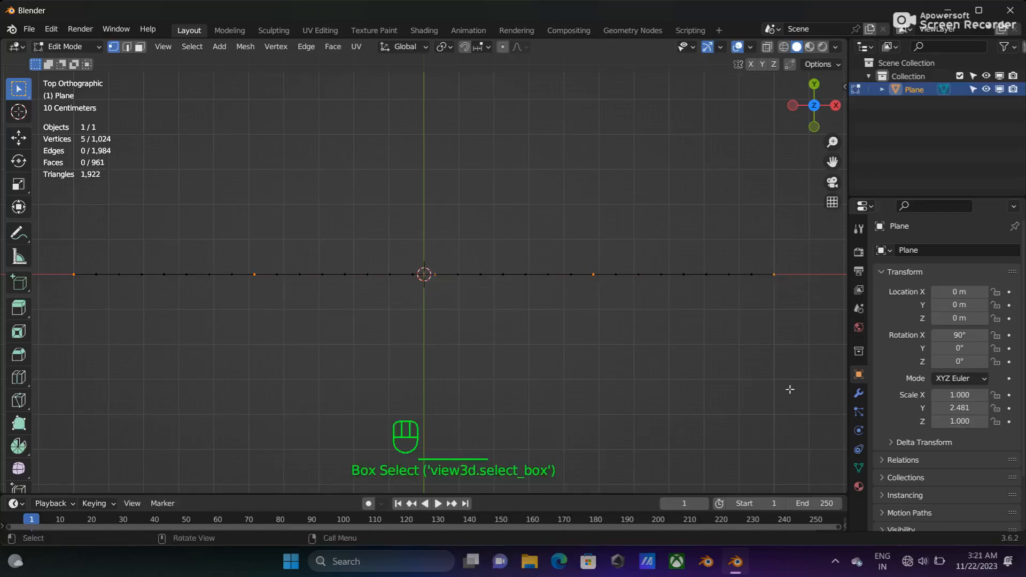
- Create a vertex group named curt and assign the five selected vertices to it
click(859, 467)
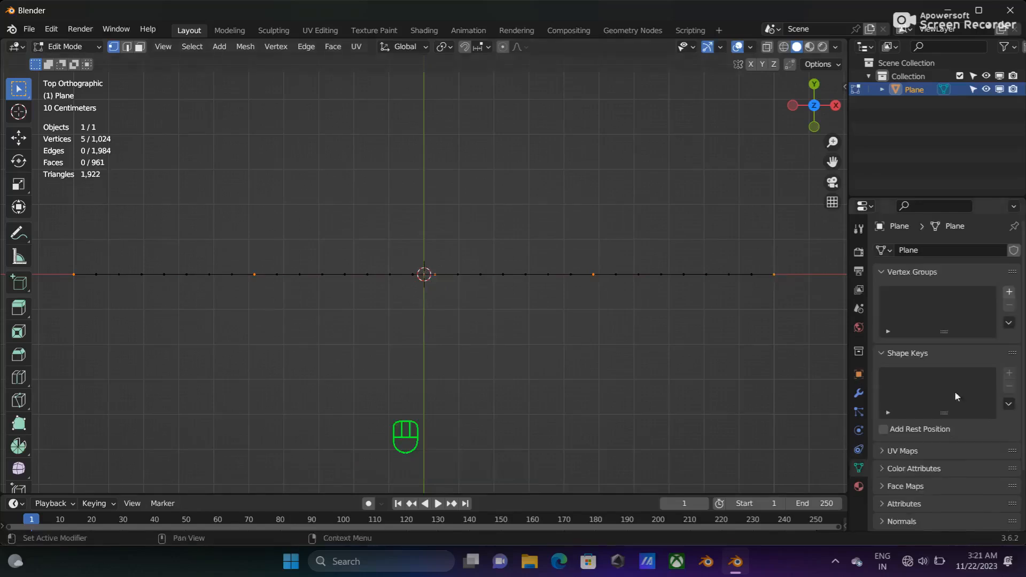
click(1009, 291)
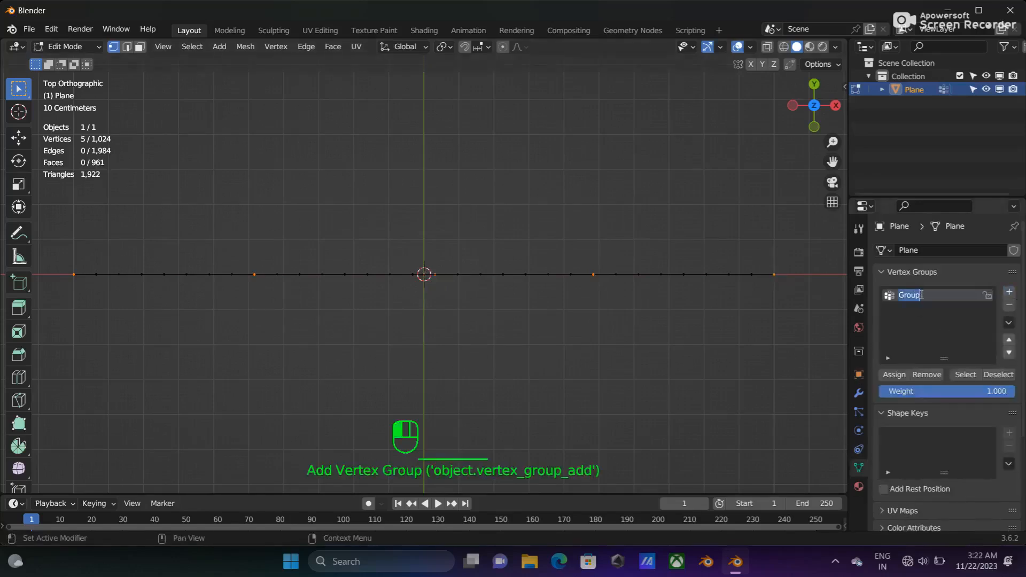
text(curt)
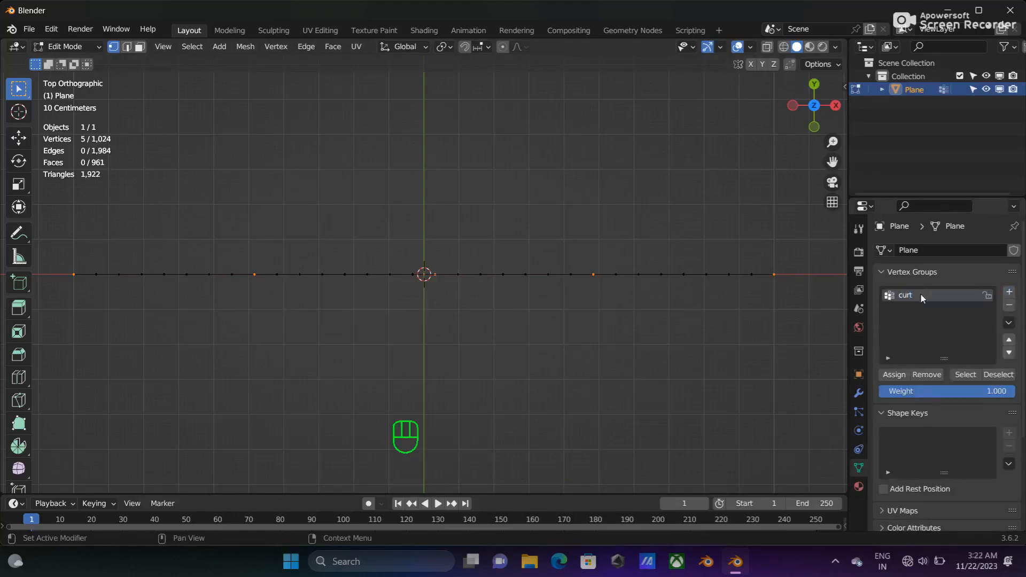
click(900, 377)
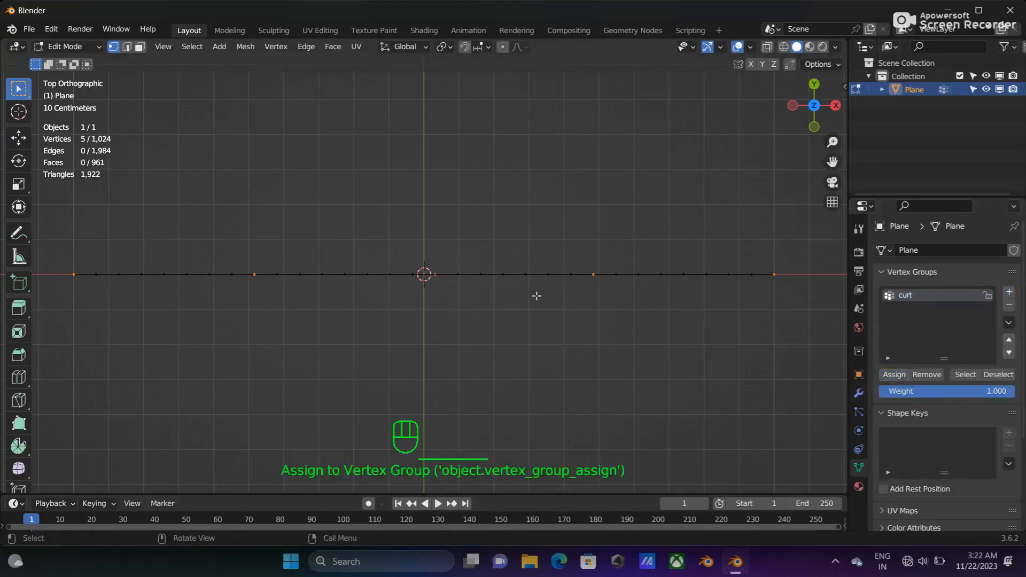
- Return to Object Mode and add two shape keys, Basis and Key 1, to the plane
key(Tab)
middle_drag(565, 338, 508, 259)
scroll(508, 259, up, 3)
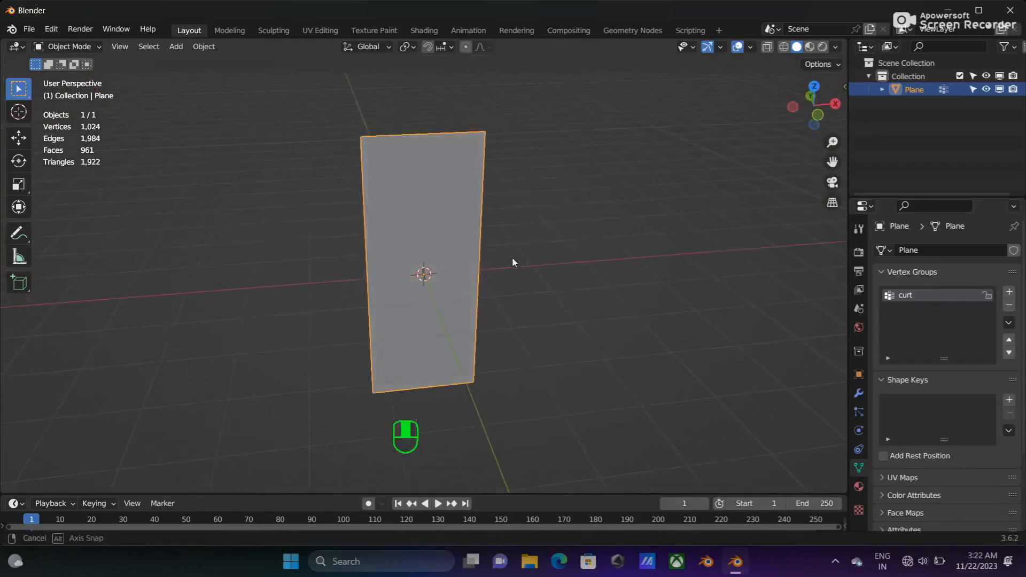
click(1010, 399)
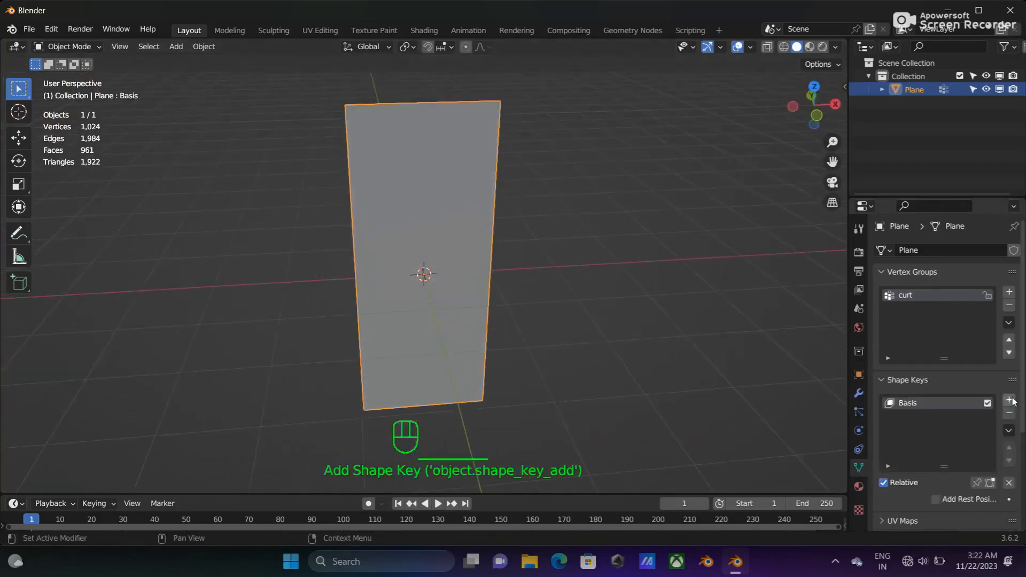
click(1010, 400)
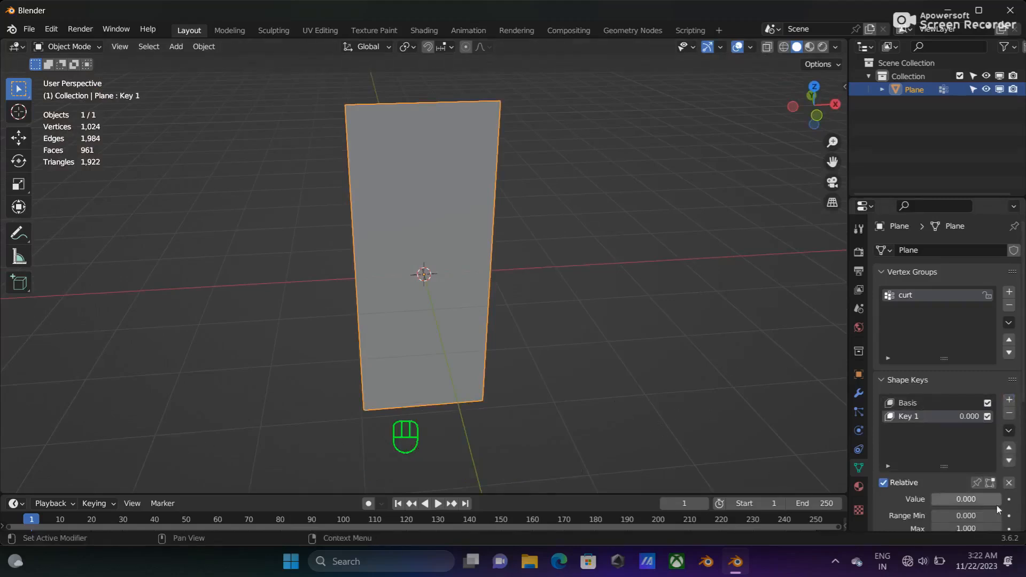
- Keyframe the Key 1 value at 0.000 on frame 0 and again on frame 20
click(29, 526)
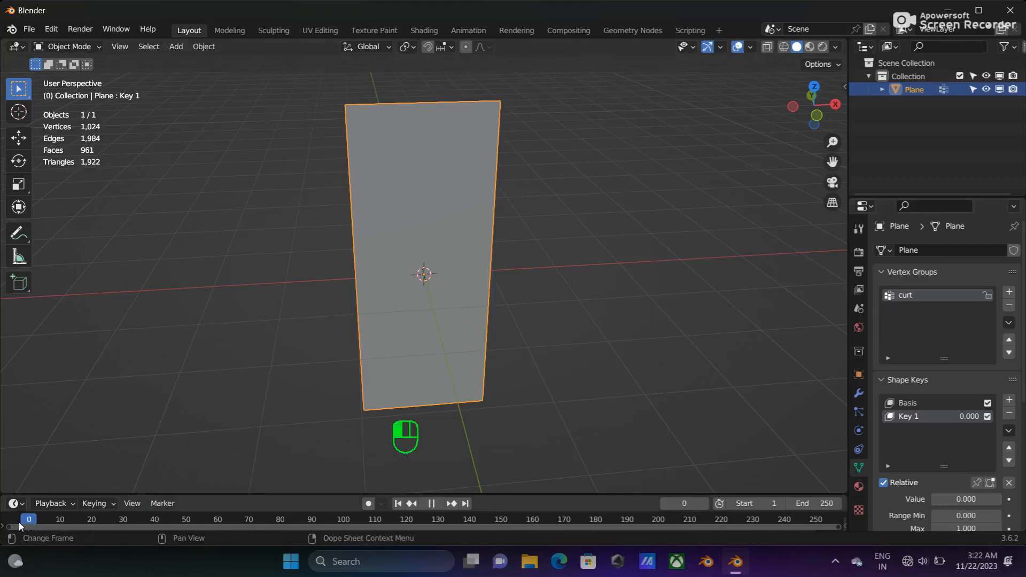
click(1009, 499)
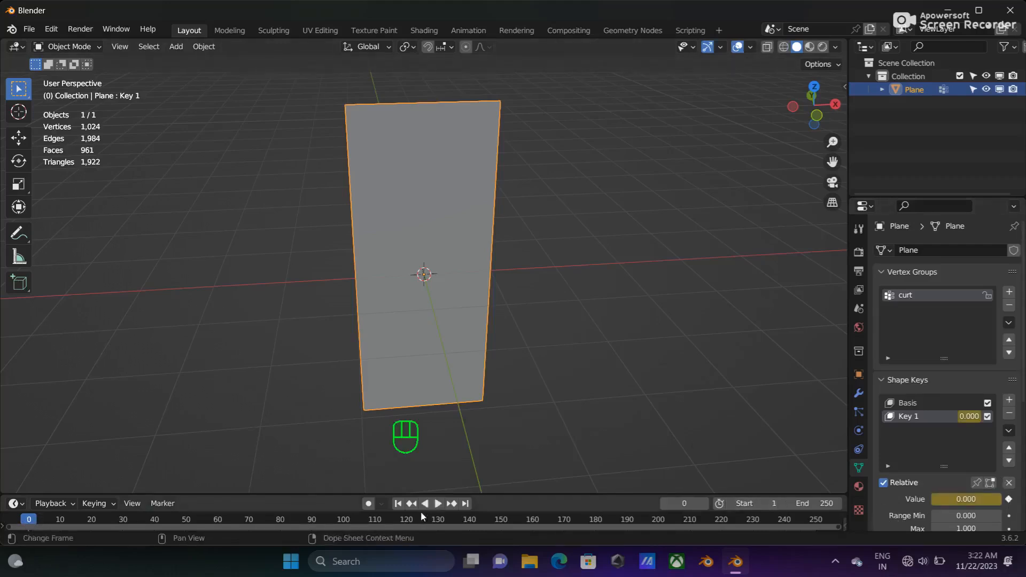
drag(30, 523, 89, 527)
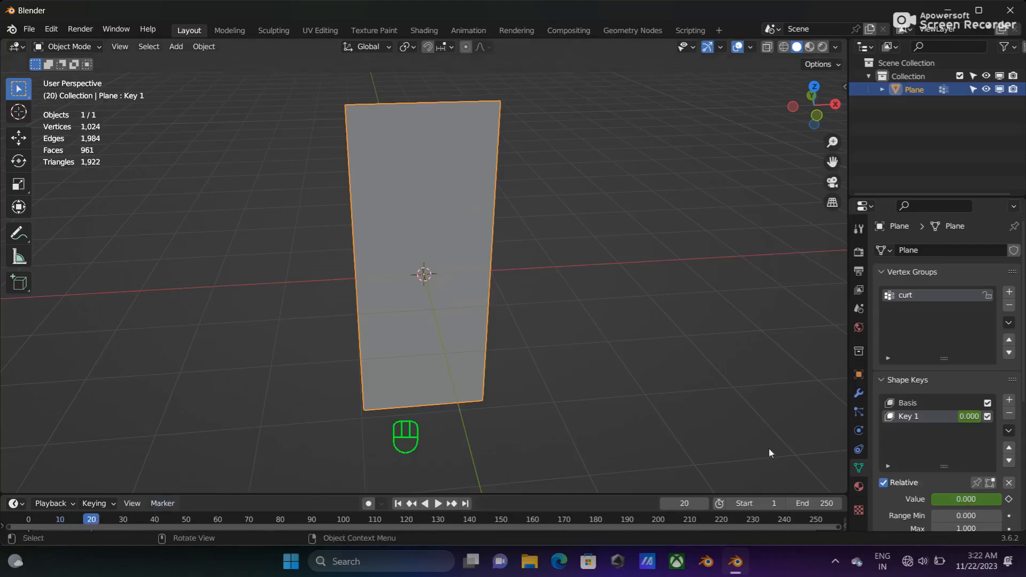
click(1009, 499)
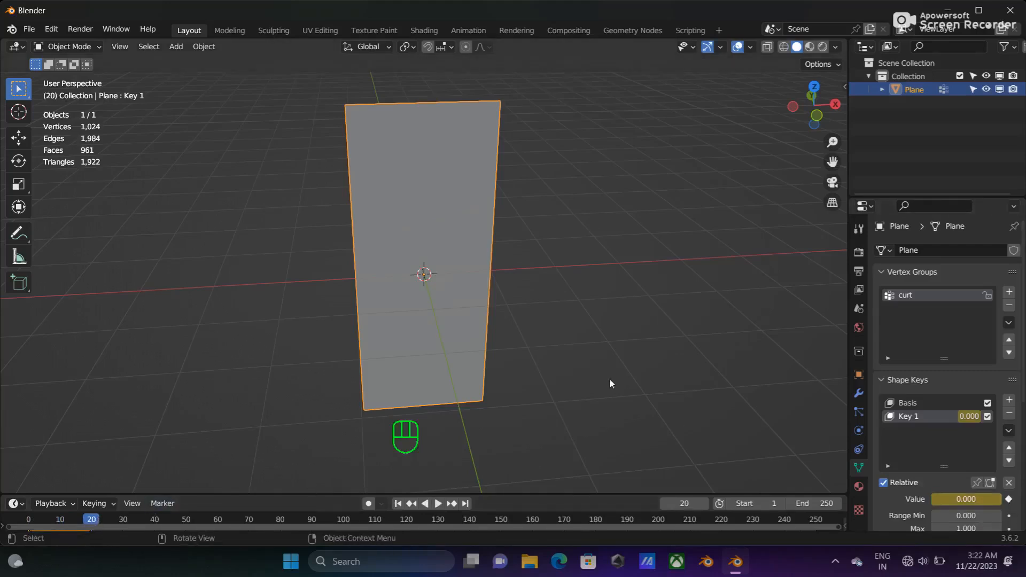
- In Edit Mode, scale the pinned upper vertices to about 0.64 with smooth proportional editing at size 2.85
key(Tab)
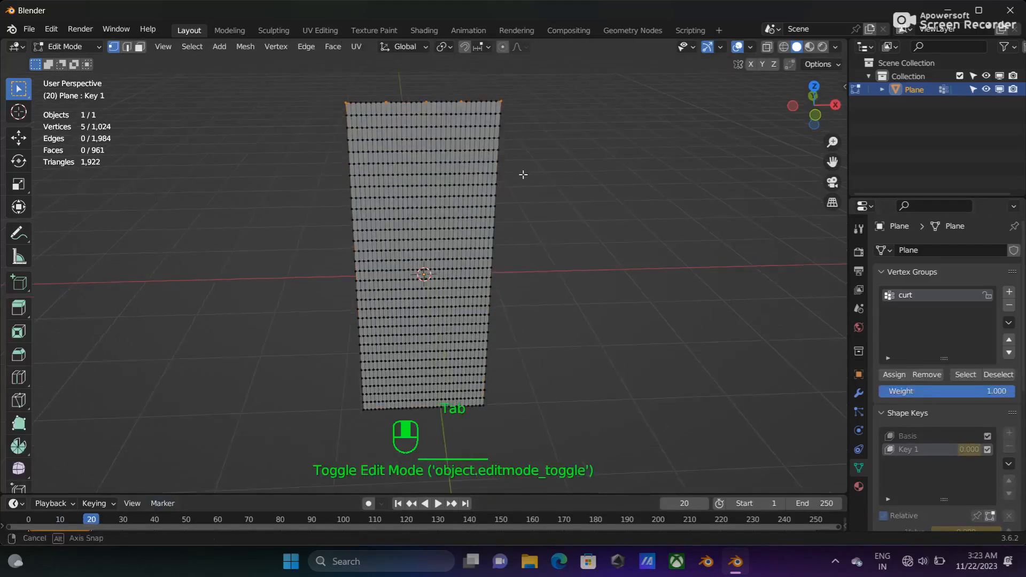
middle_drag(549, 176, 560, 140)
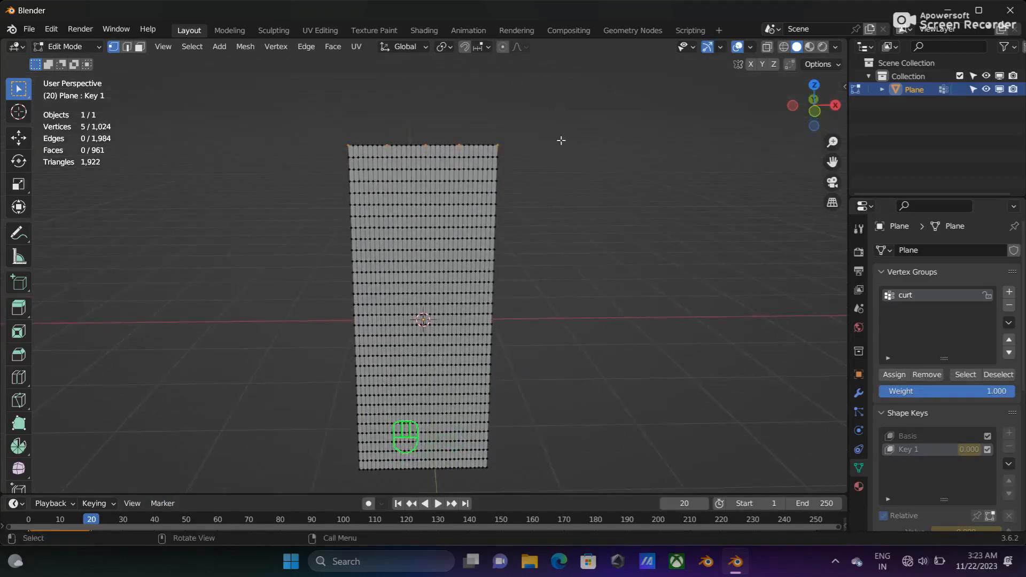
key(s)
scroll(556, 194, down, 6)
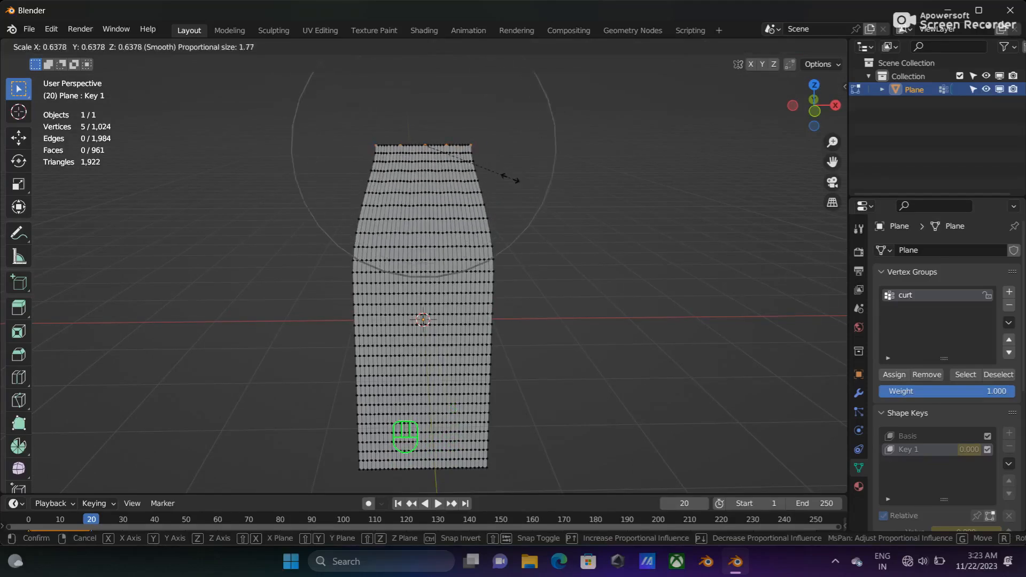
scroll(511, 179, down, 4)
scroll(510, 179, down, 1)
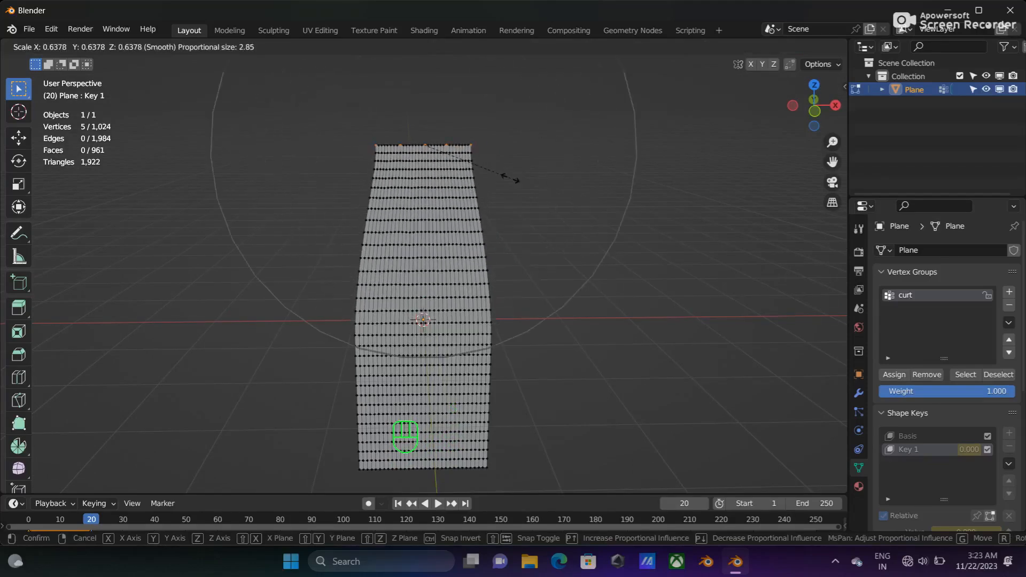
click(510, 178)
- Scale the same upper vertices along X to about 0.85 with proportional editing to narrow the curtain's upper part
key(s)
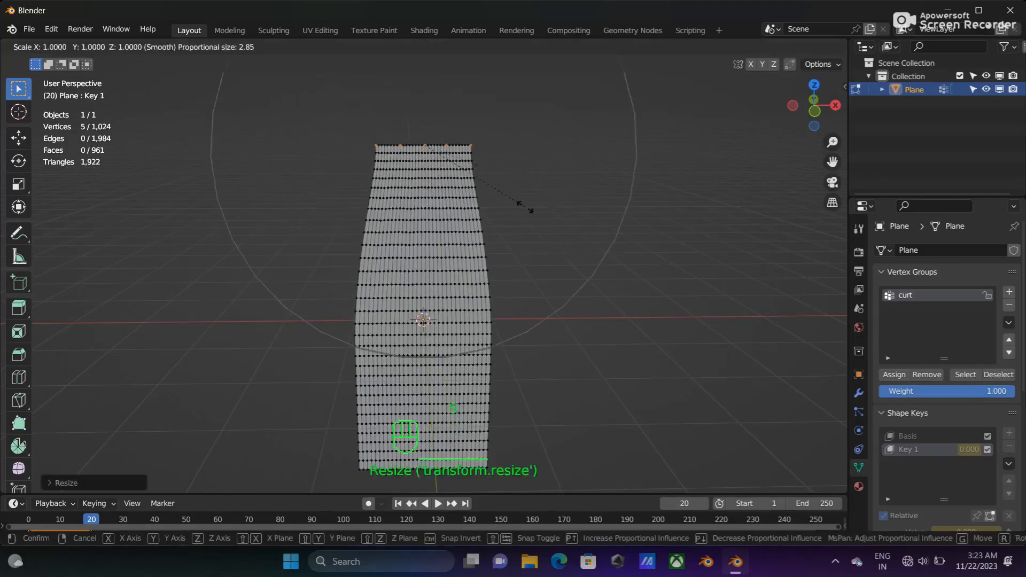
key(x)
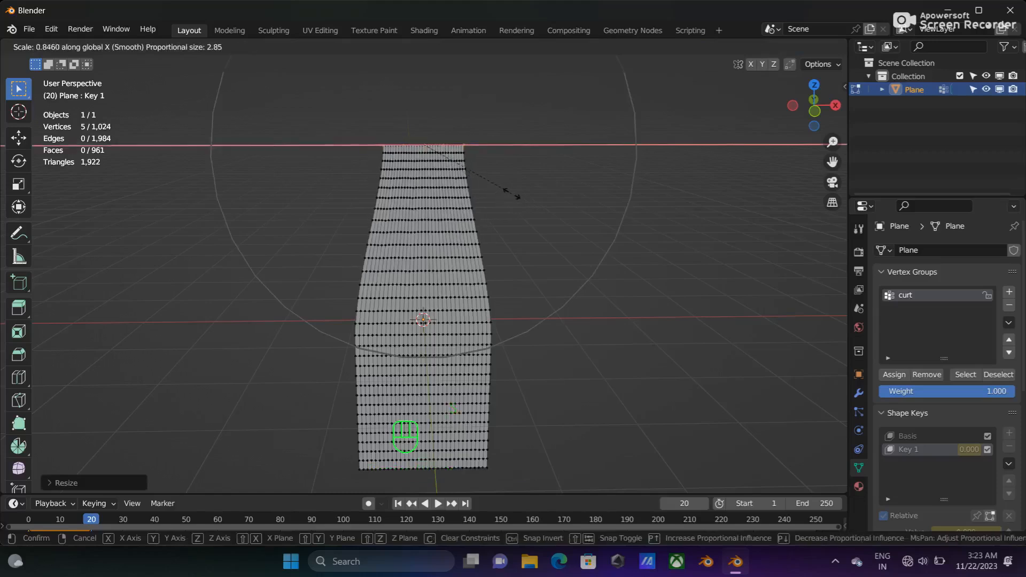
click(512, 194)
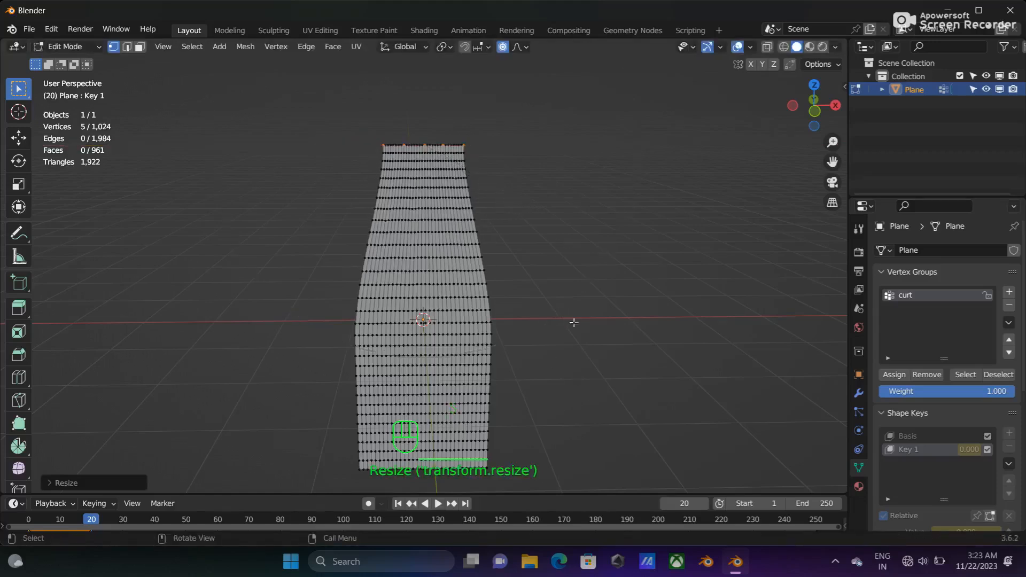
- Return to Object Mode and set the Key 1 shape key value to 1.000
key(Tab)
drag(939, 501, 996, 500)
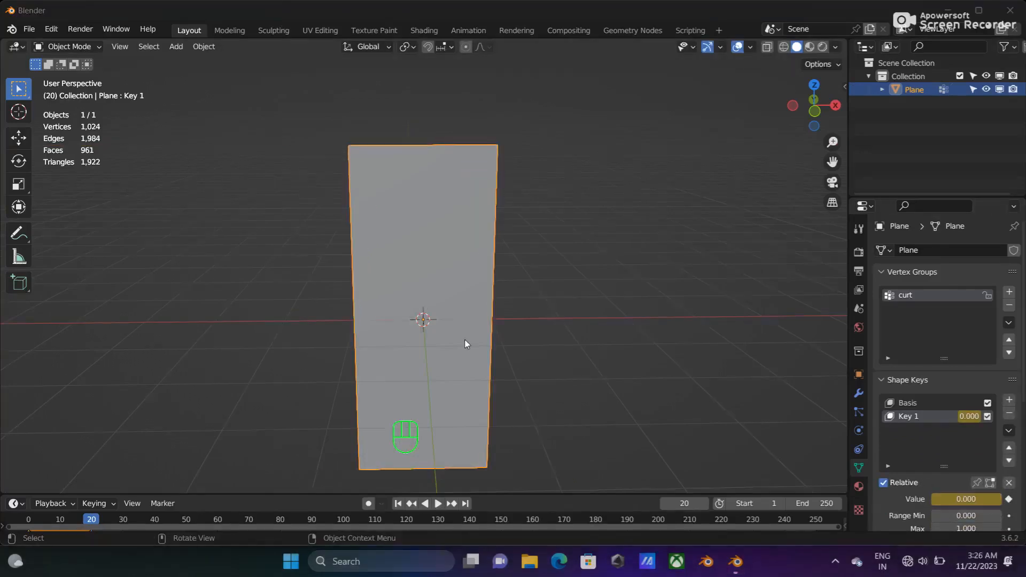
click(466, 344)
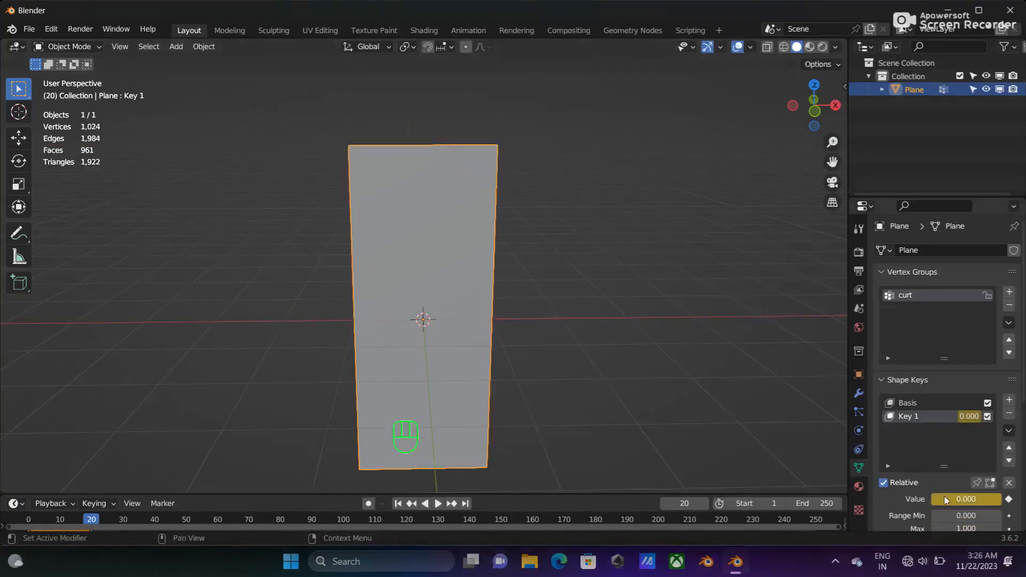
drag(933, 501, 1000, 500)
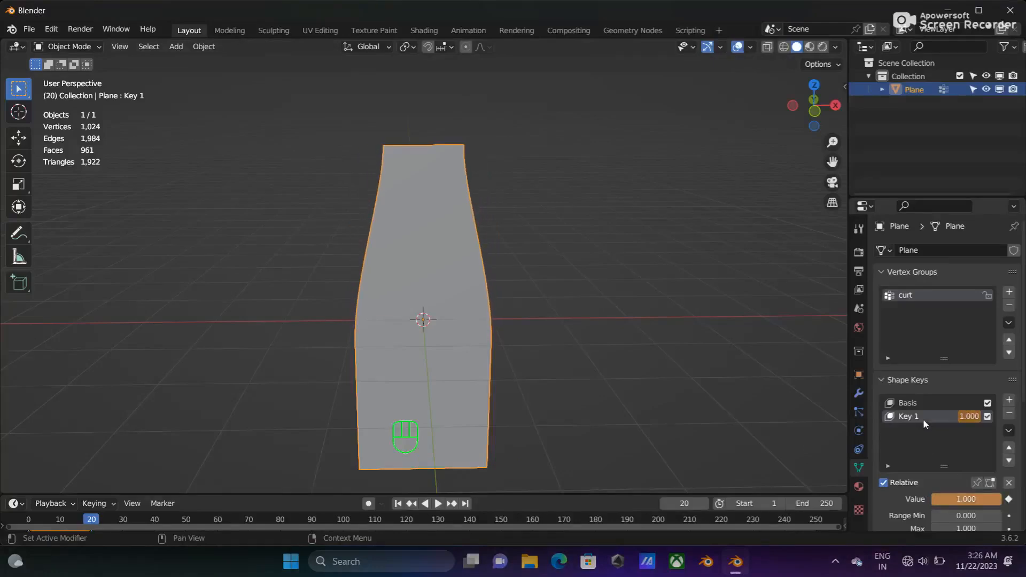
- Add Cloth physics to the plane and set its shape pin group to curt
click(862, 431)
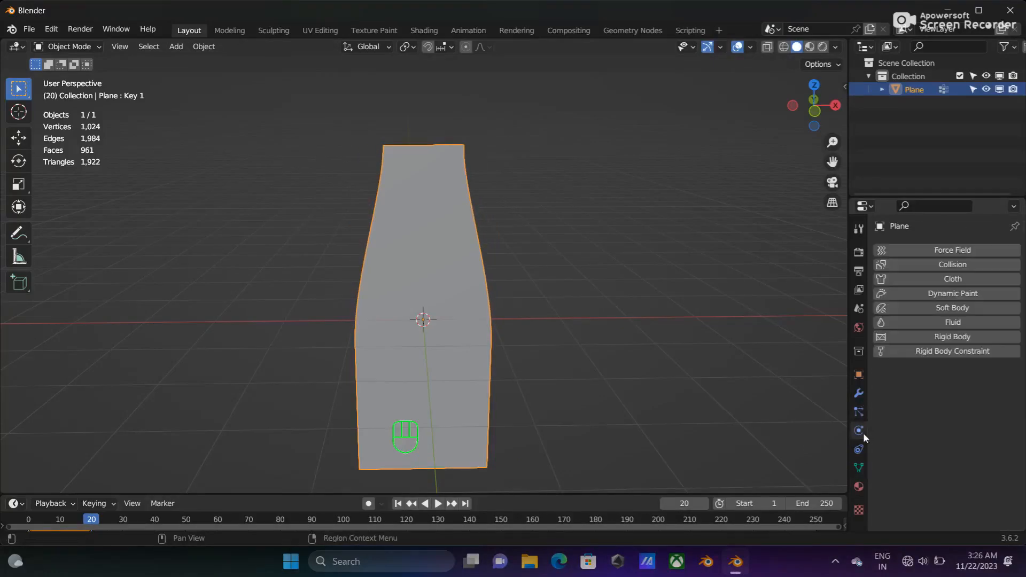
click(953, 280)
scroll(964, 372, down, 20)
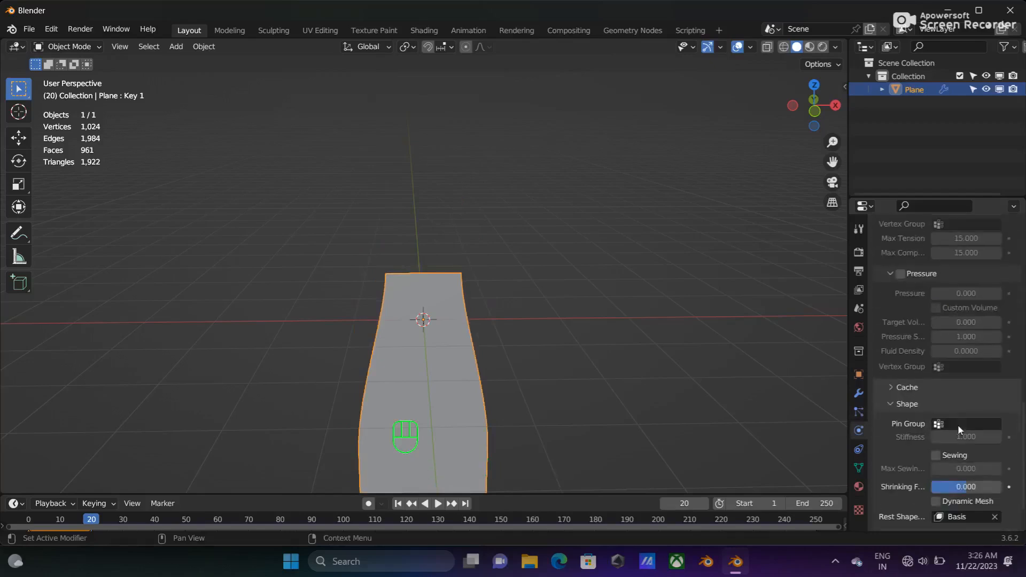
click(955, 424)
click(887, 285)
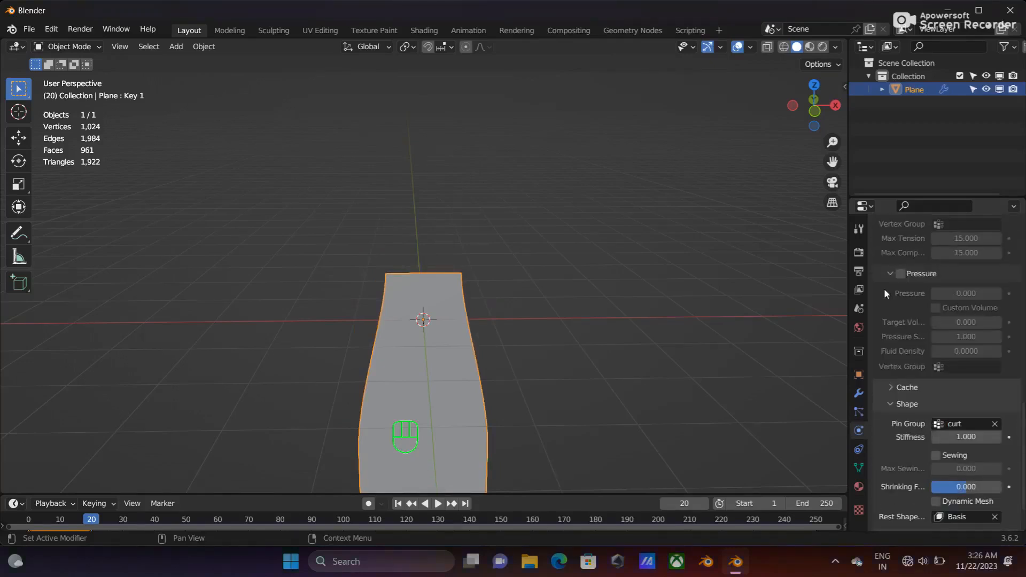
- Play the cloth simulation and stop it at frame 112 once the curtain hangs in folds
click(438, 504)
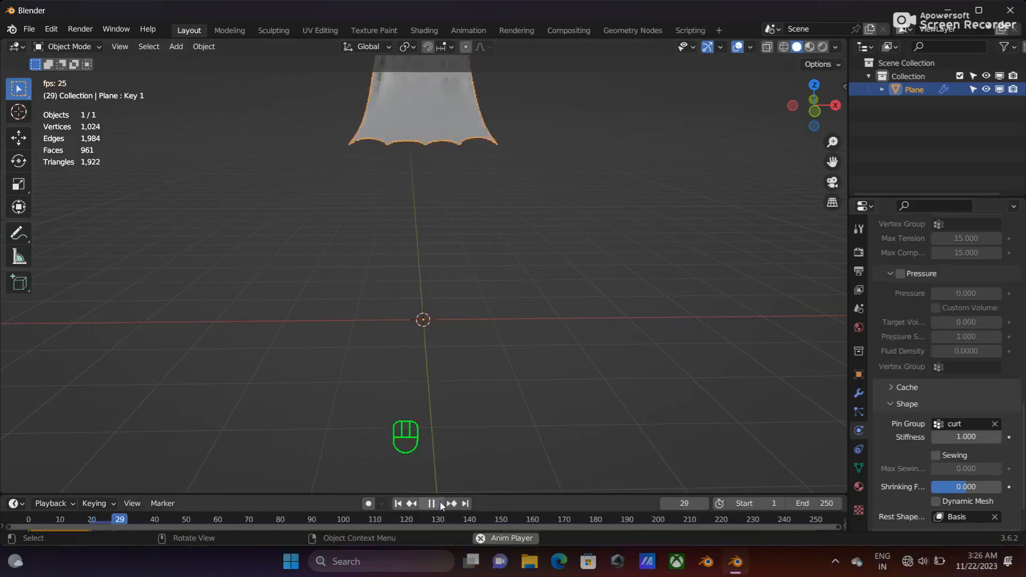
click(436, 504)
middle_drag(663, 310, 767, 377)
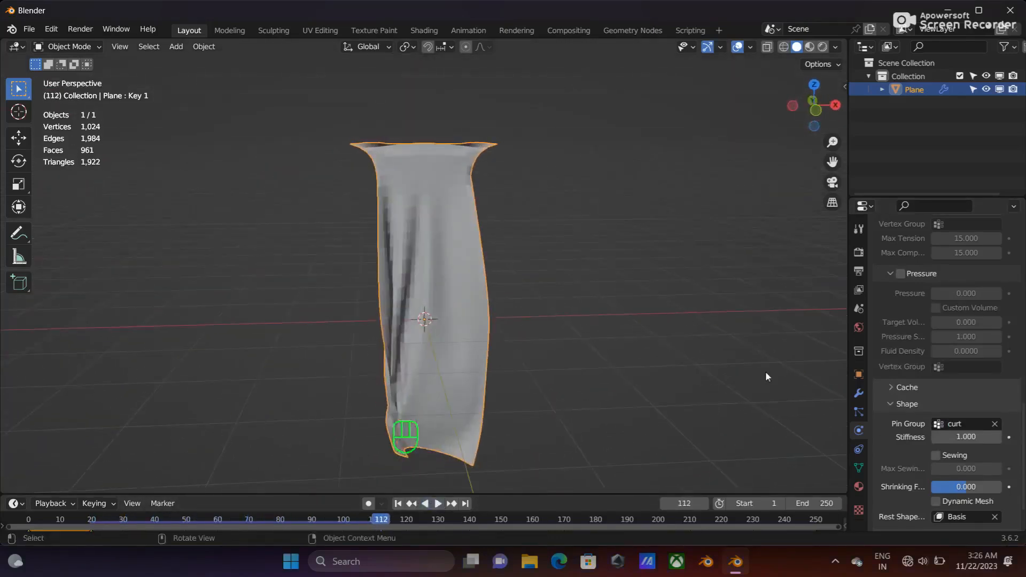
- Apply all shape keys on the curtain plane
click(859, 393)
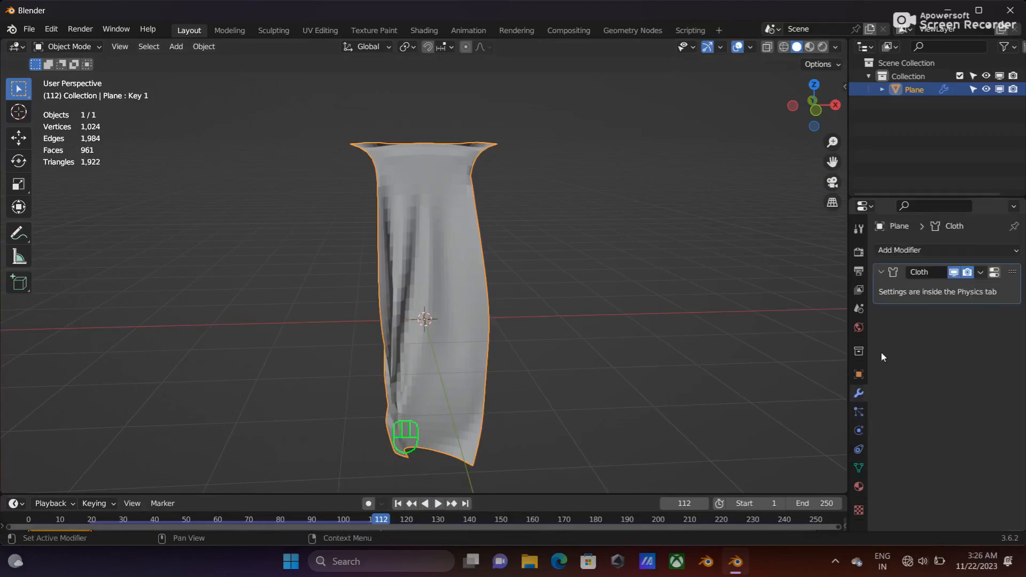
click(859, 468)
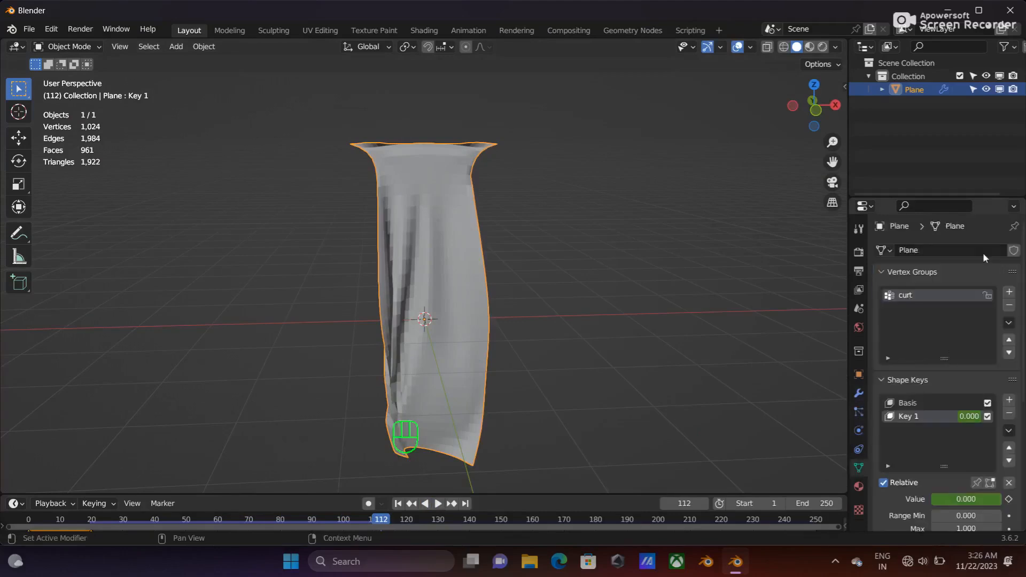
click(1008, 431)
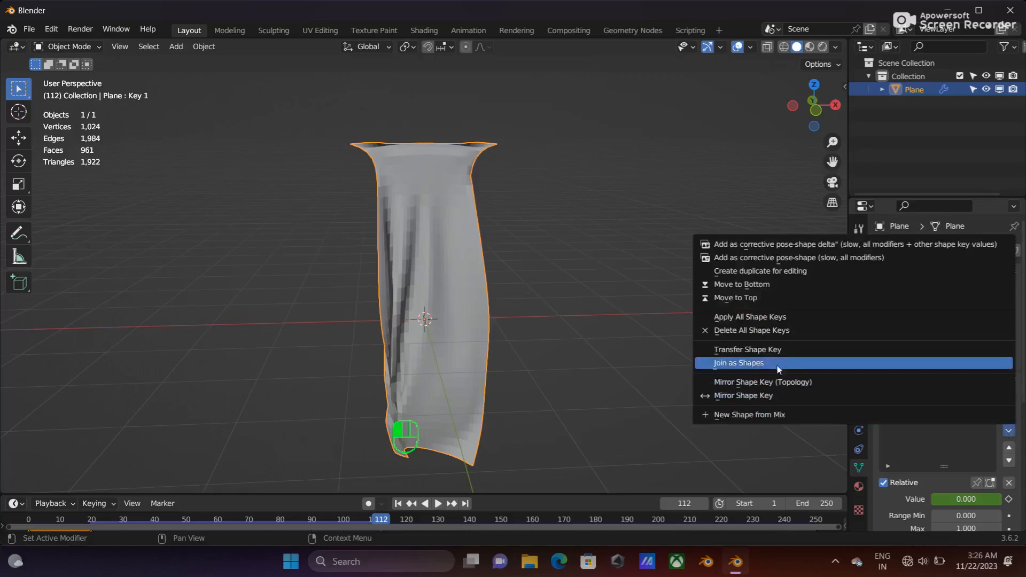
click(756, 317)
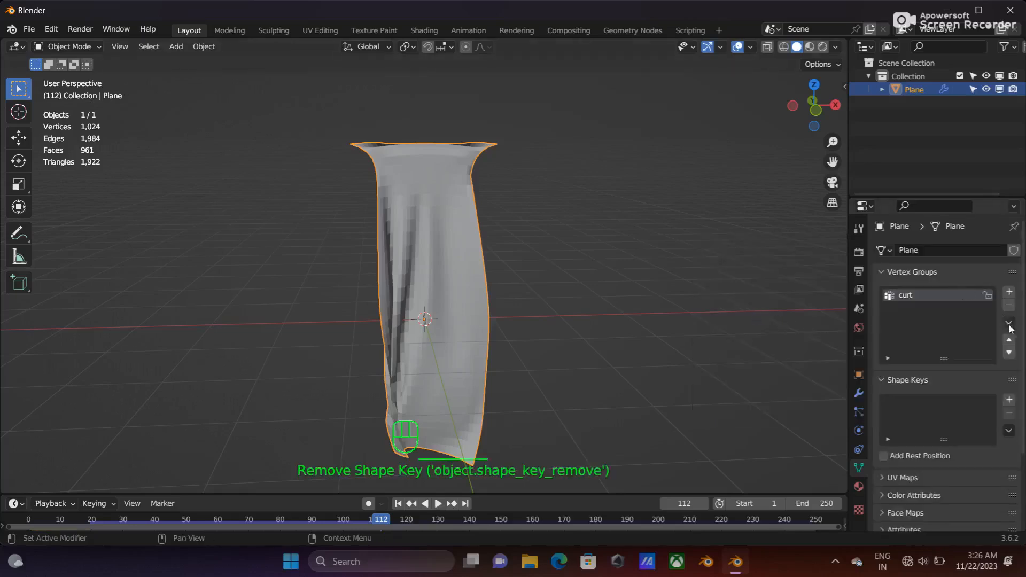
click(1008, 325)
click(886, 316)
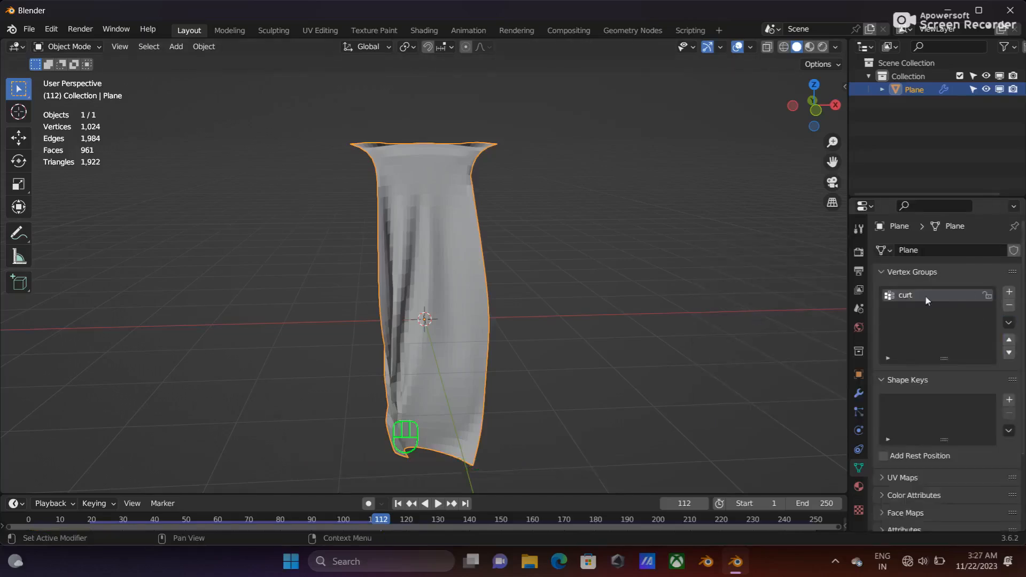
- Apply the Cloth modifier to the curtain to make the draped shape permanent
click(859, 394)
click(979, 276)
click(937, 289)
- Add a Solidify modifier to the curtain and view it from the side
click(929, 250)
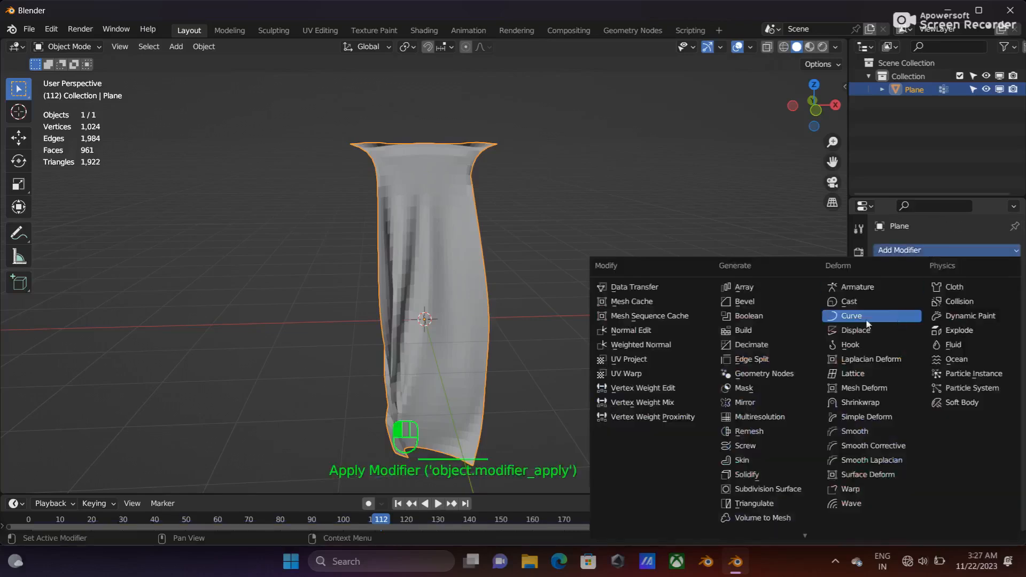
click(759, 488)
middle_drag(768, 331, 601, 348)
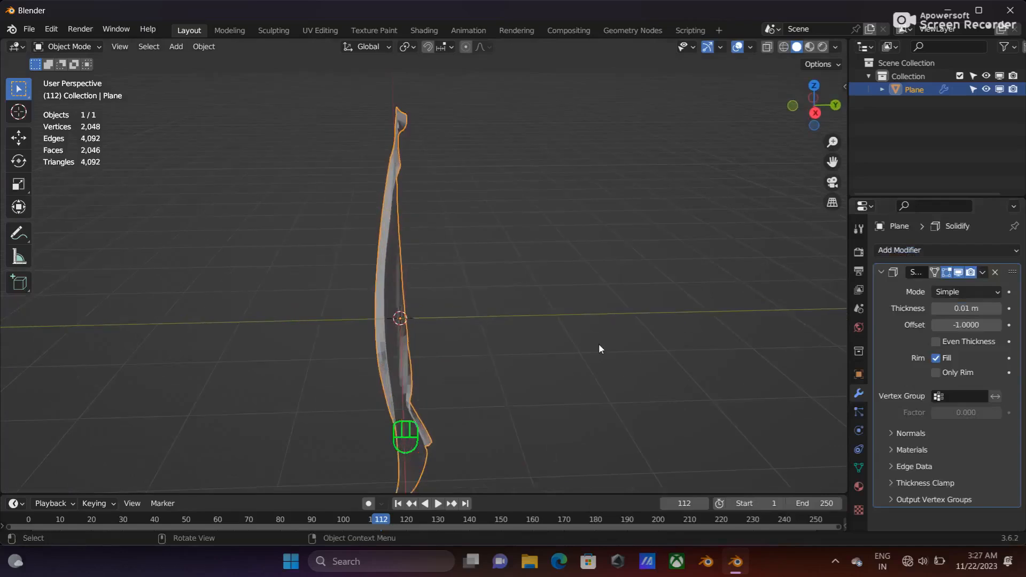
- Set the Solidify thickness to 0.07 m and apply the modifier to the curtain
click(999, 308)
click(998, 309)
click(999, 309)
click(999, 308)
click(998, 309)
click(998, 308)
click(998, 308)
middle_drag(412, 298, 704, 275)
click(936, 310)
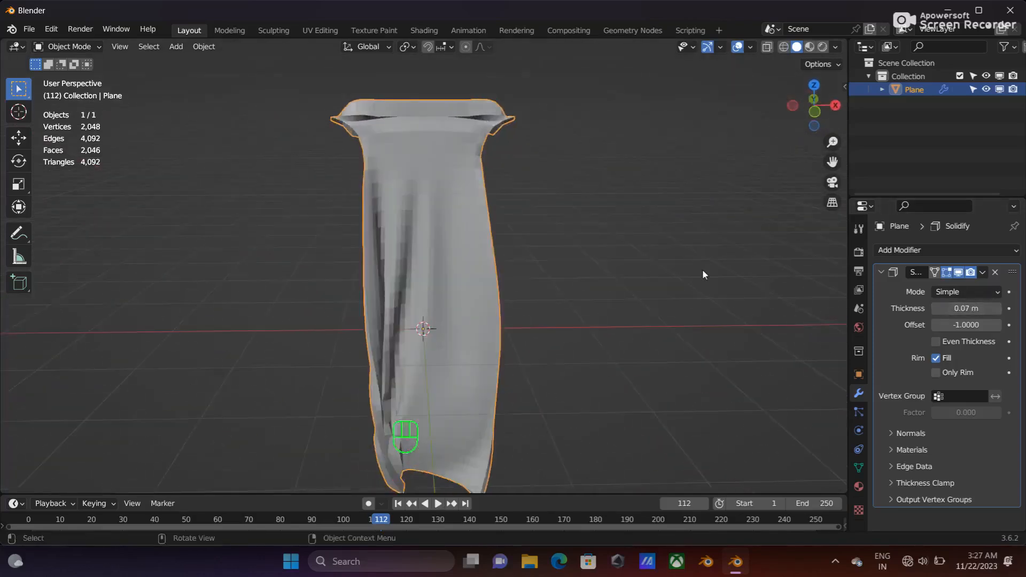
click(983, 273)
click(922, 286)
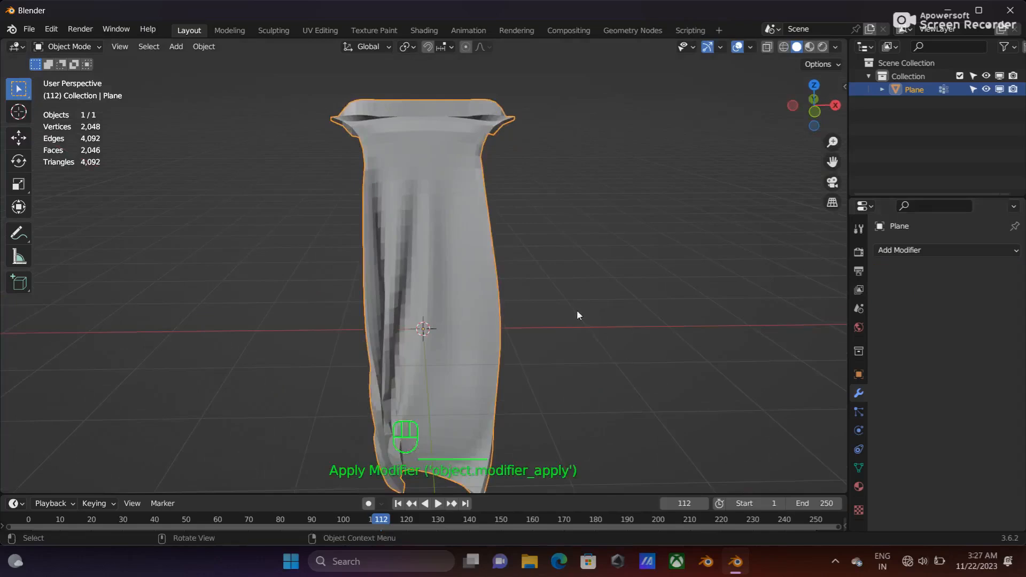
- Shade the curtain smooth
middle_drag(572, 328, 470, 299)
right_click(418, 260)
click(418, 260)
mouse_move(633, 225)
middle_down()
mouse_move(598, 229)
mouse_move(646, 231)
mouse_move(662, 251)
mouse_move(615, 255)
middle_up()
- Duplicate the curtain along the X axis and place the copy beside the original with a gap between them
key(shift+a)
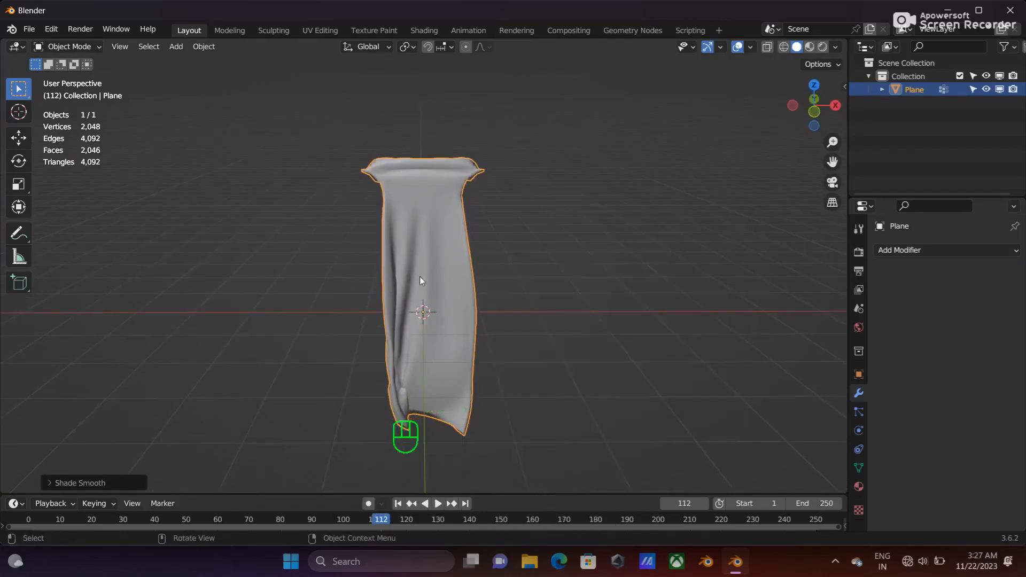
key(shift+d)
key(x)
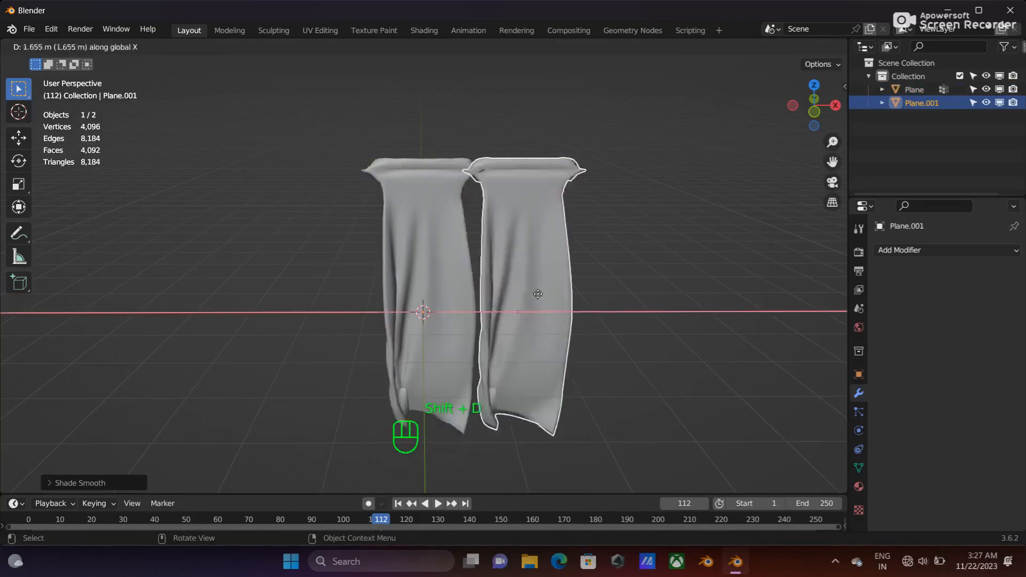
click(625, 298)
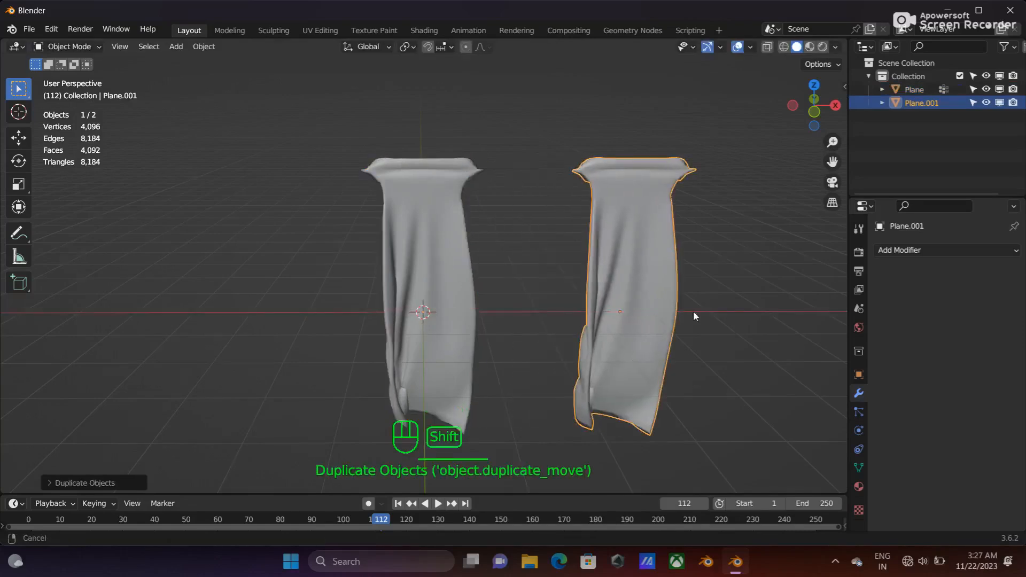
shift+middle_drag(693, 310, 640, 313)
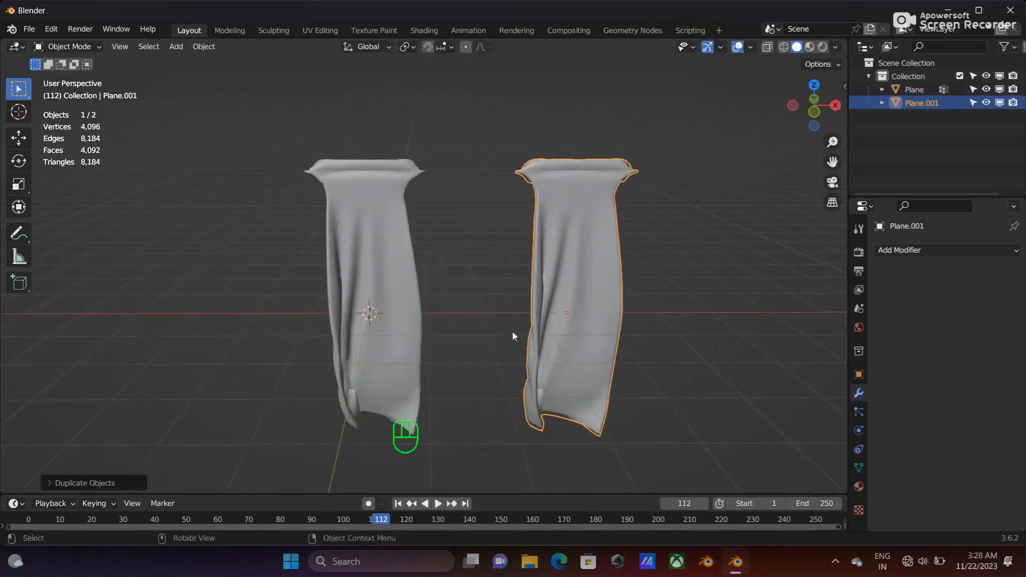
- Add a cube and stretch it along the X axis into a long block
key(shift+a)
mouse_move(477, 277)
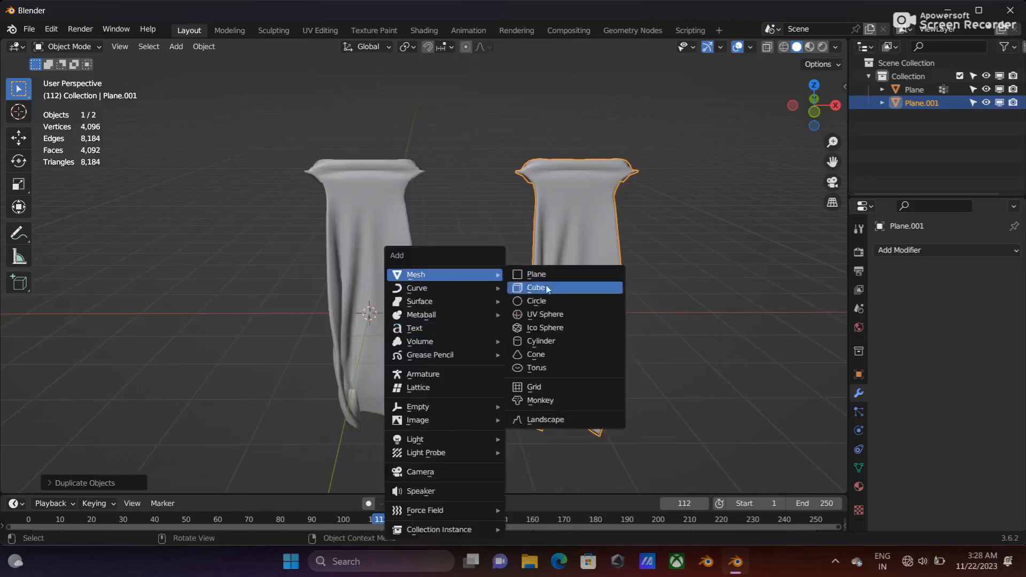
click(545, 284)
key(s)
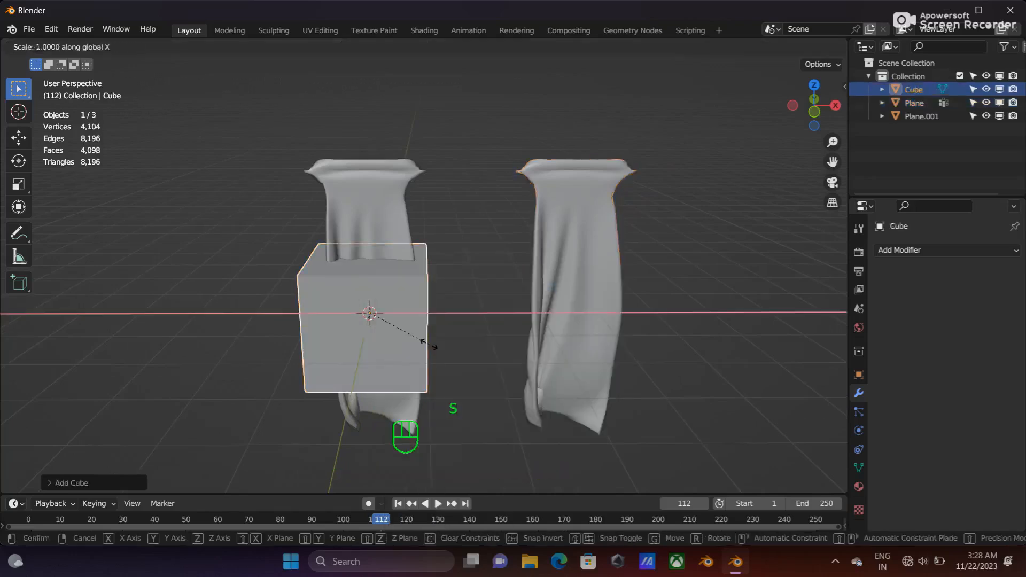
key(x)
click(541, 354)
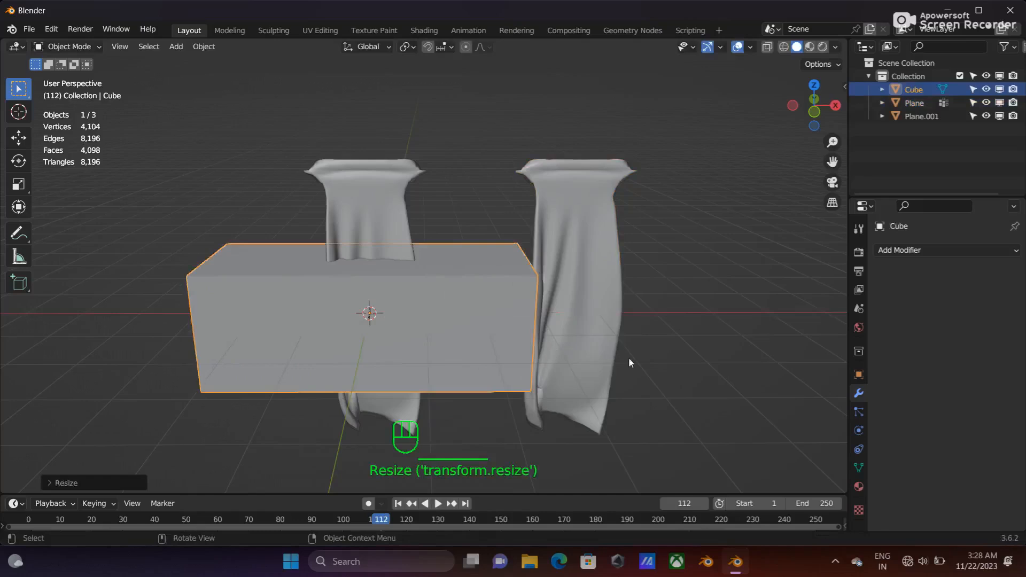
- Shrink the block along the Y and Z axes into a thin curtain rod
middle_drag(629, 363, 582, 367)
key(s)
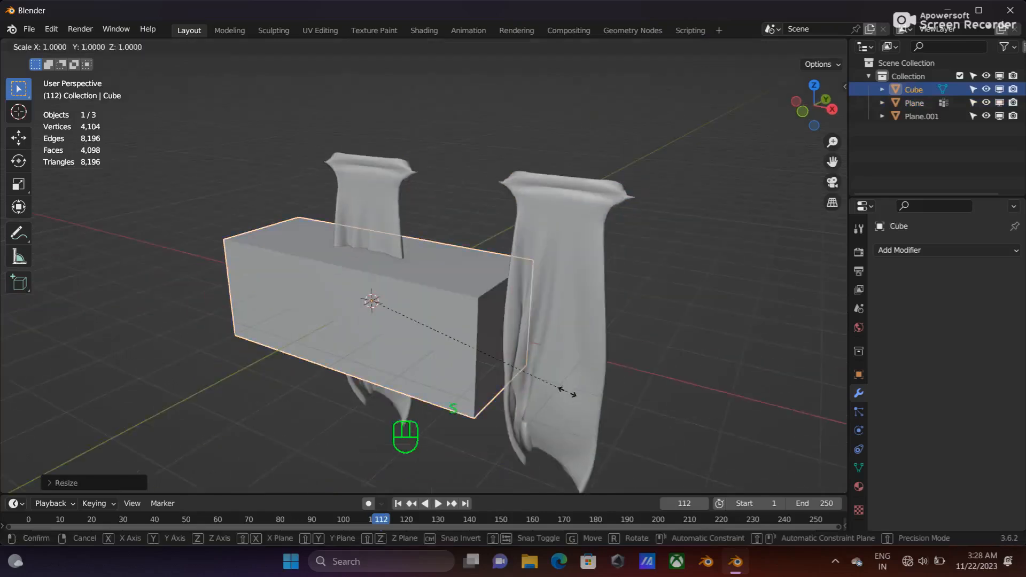
key(y)
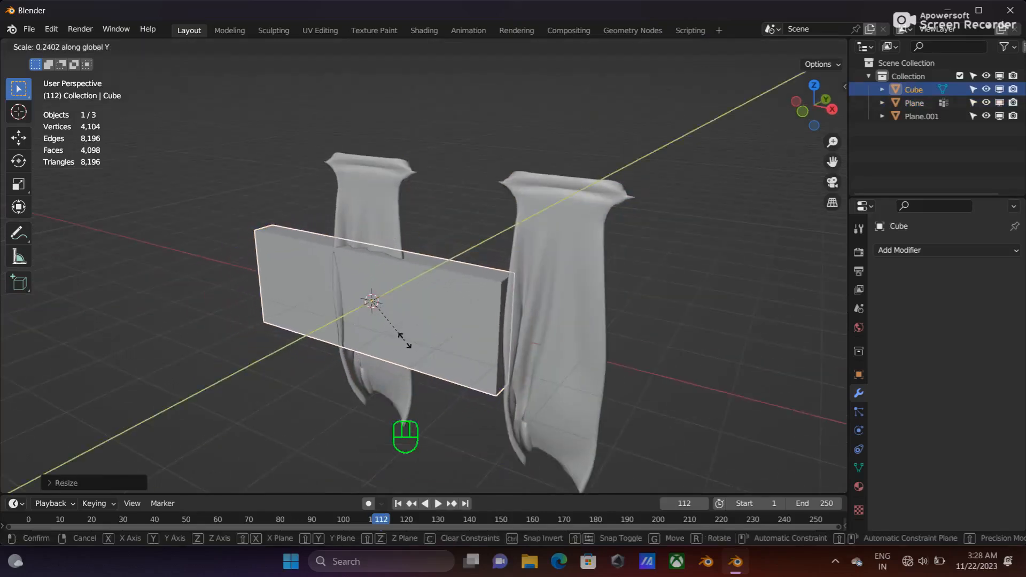
click(386, 334)
key(s)
key(z)
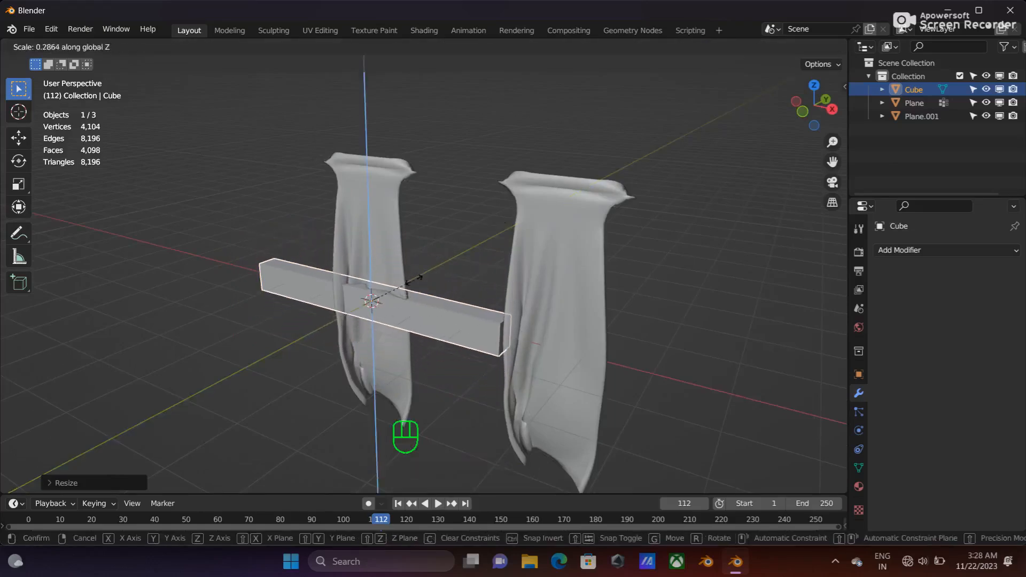
click(387, 304)
middle_drag(466, 344, 421, 337)
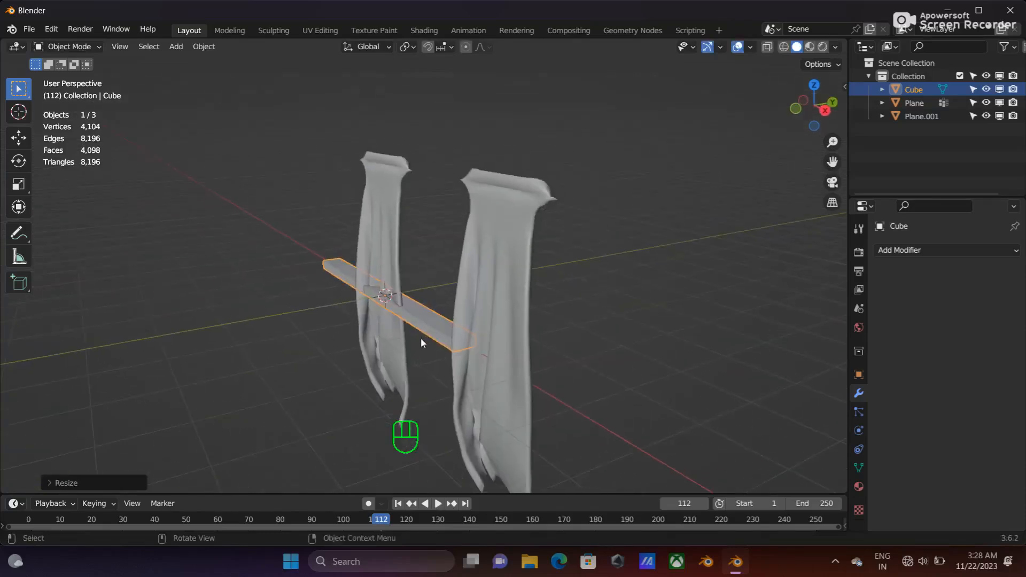
key(s)
key(y)
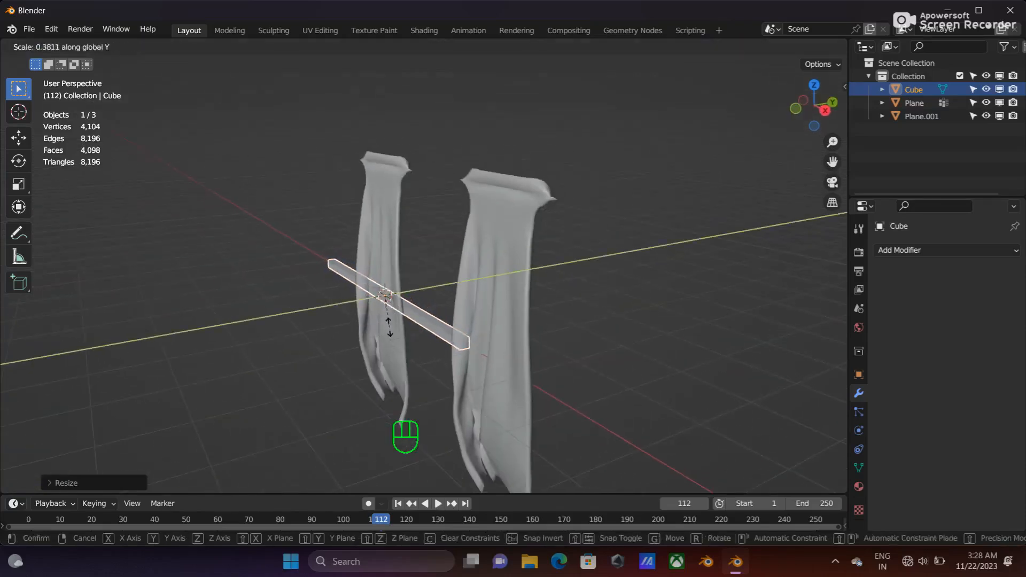
click(367, 328)
- Raise the rod along Z to the curtains' upper edge and shift it along X to span both curtains
middle_drag(368, 329, 460, 332)
key(g)
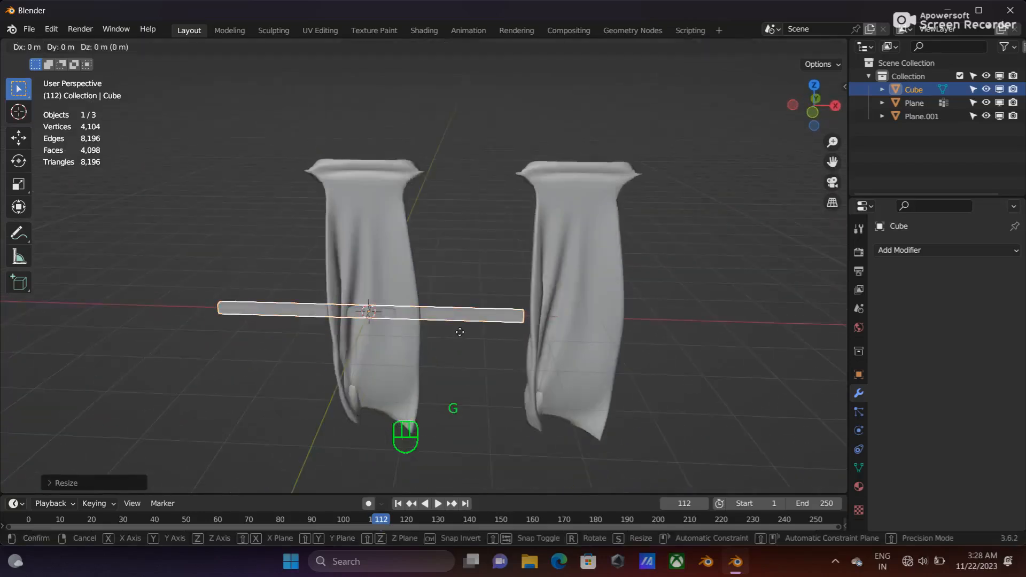
key(z)
click(446, 185)
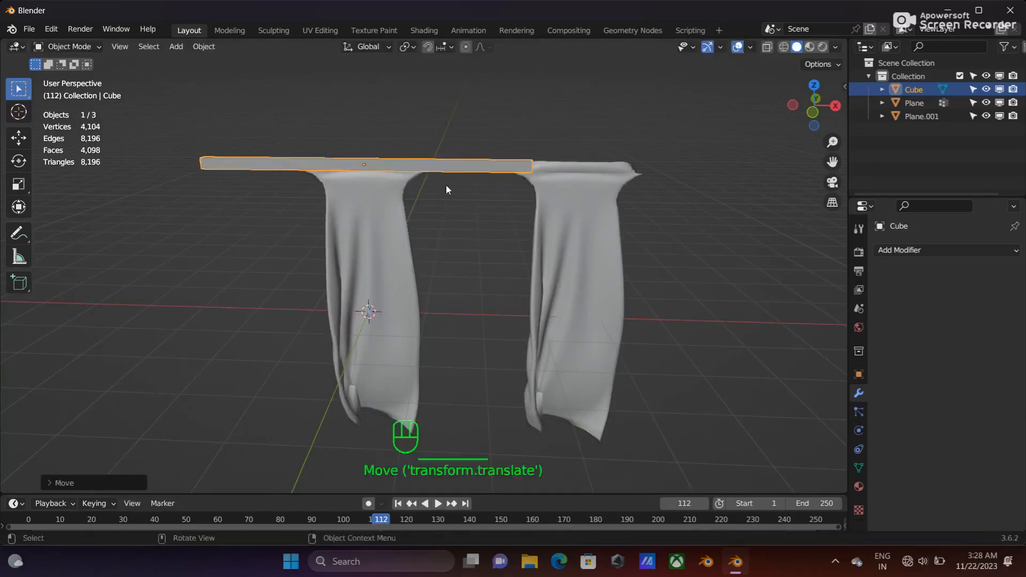
key(g)
key(x)
click(541, 236)
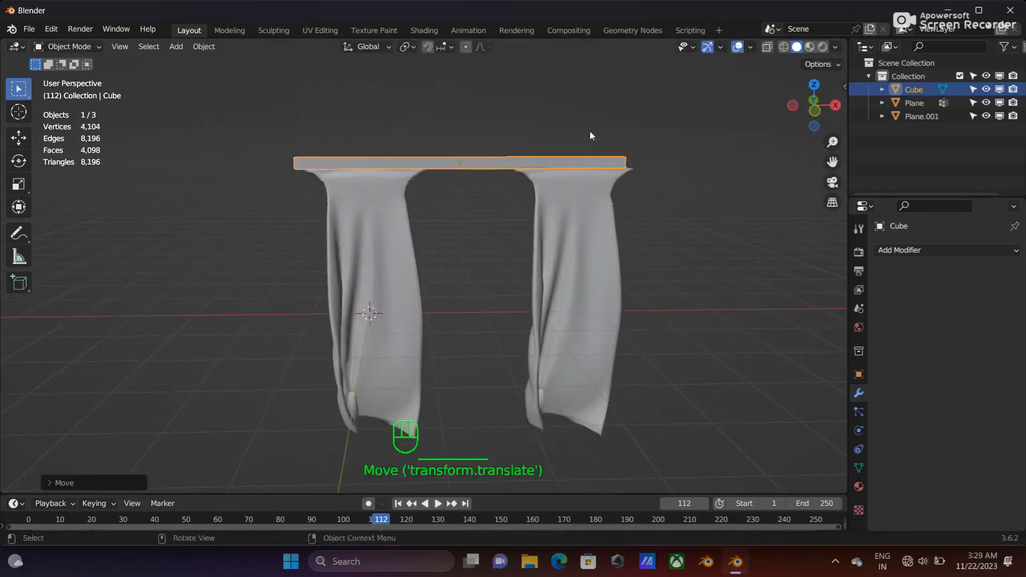
- Scale the rod by about 1.33 along X so it overhangs both curtains, and adjust its position along X
key(s)
key(x)
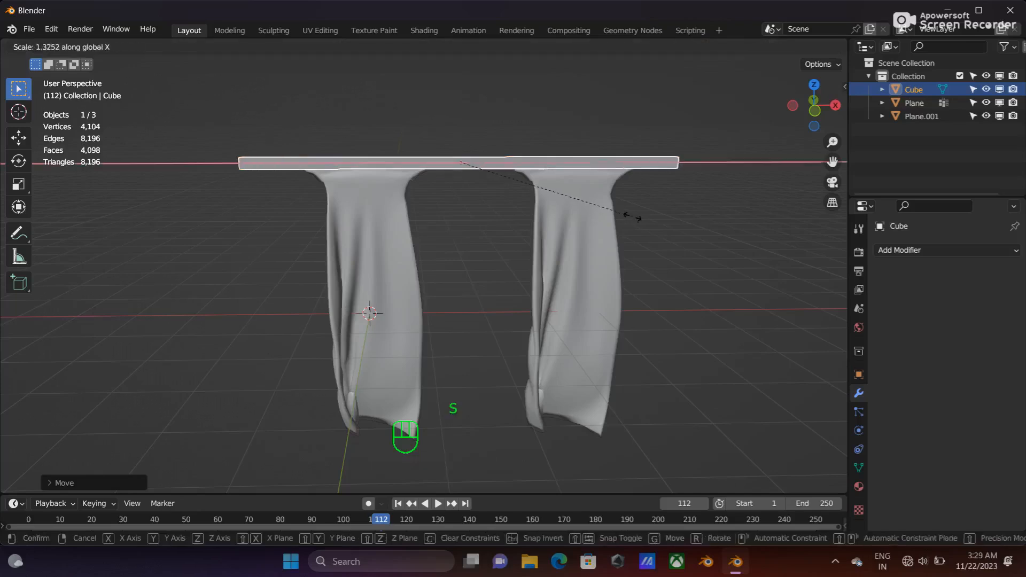
click(633, 217)
key(g)
key(x)
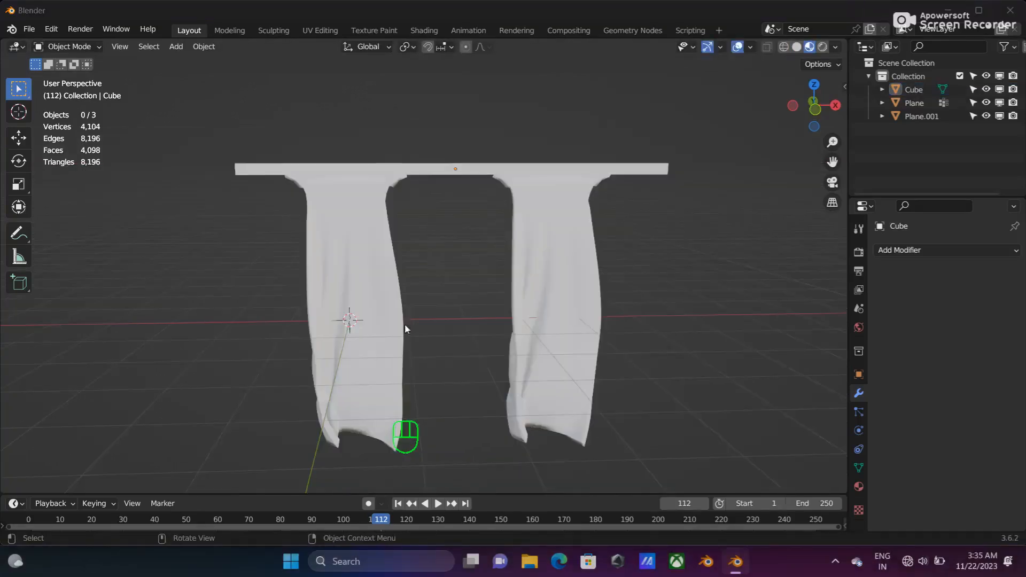
- Join the two curtains into one object and check its contents in the scene hierarchy
click(363, 316)
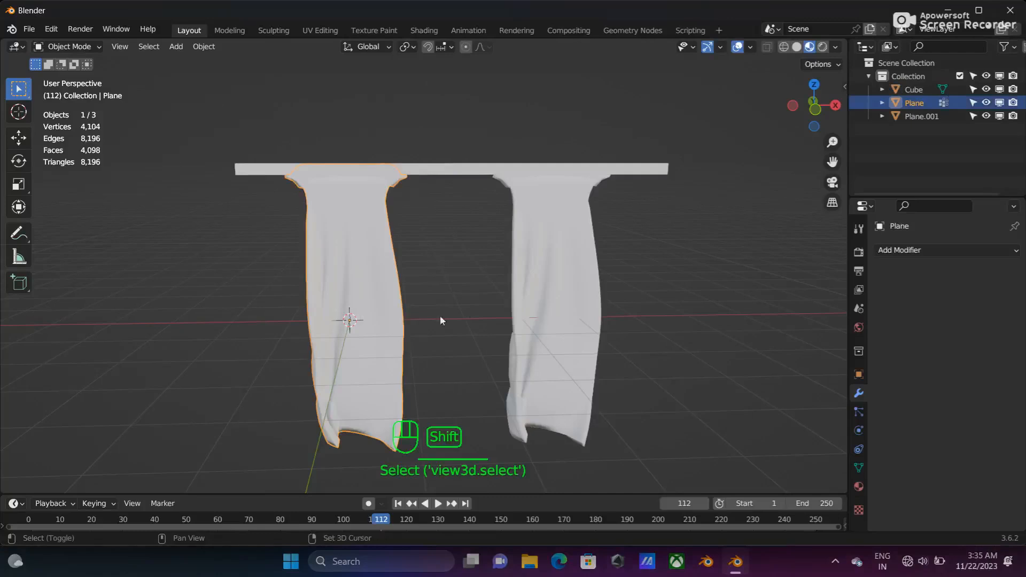
shift+click(537, 309)
key(ctrl+j)
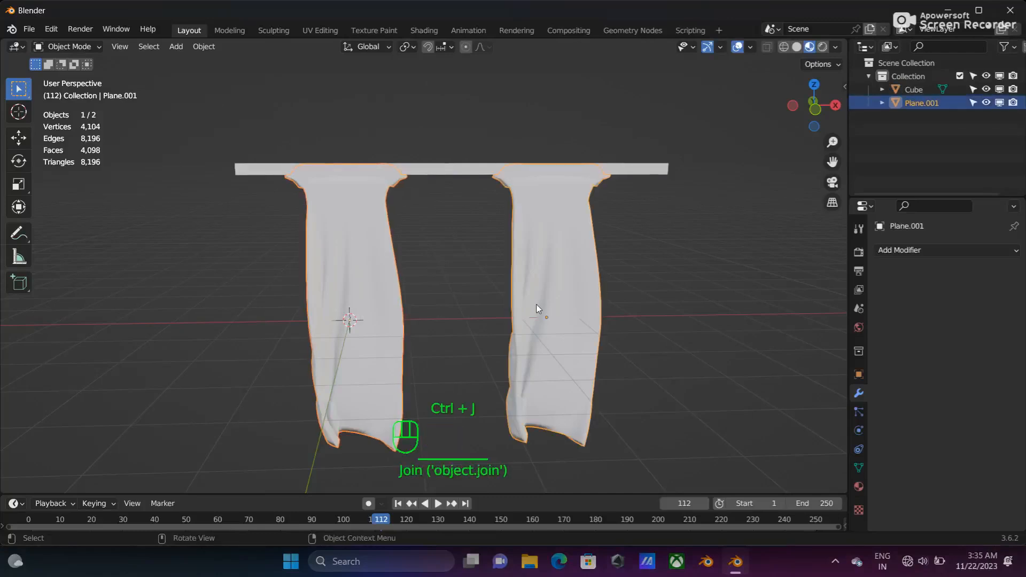
click(883, 103)
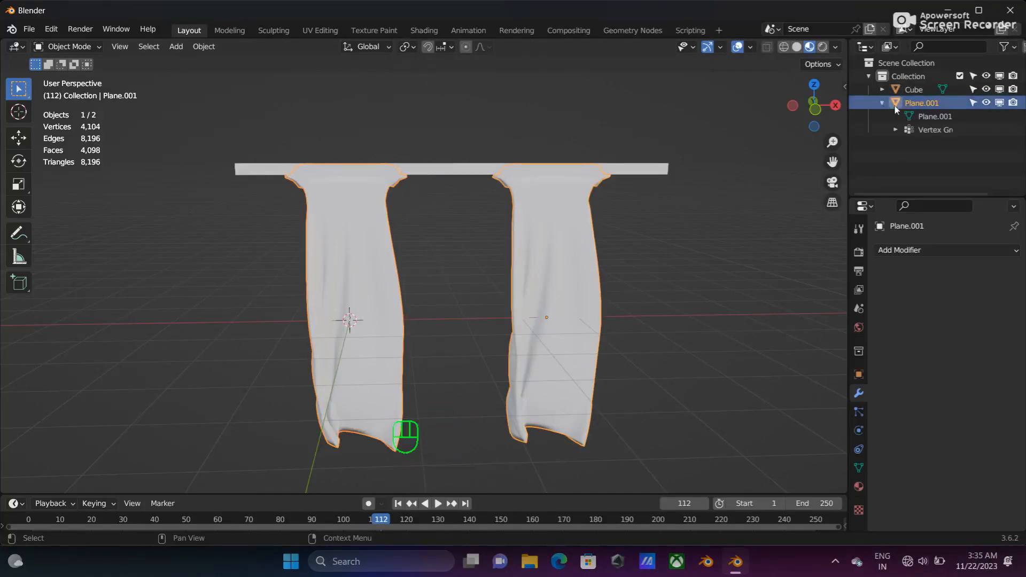
click(882, 102)
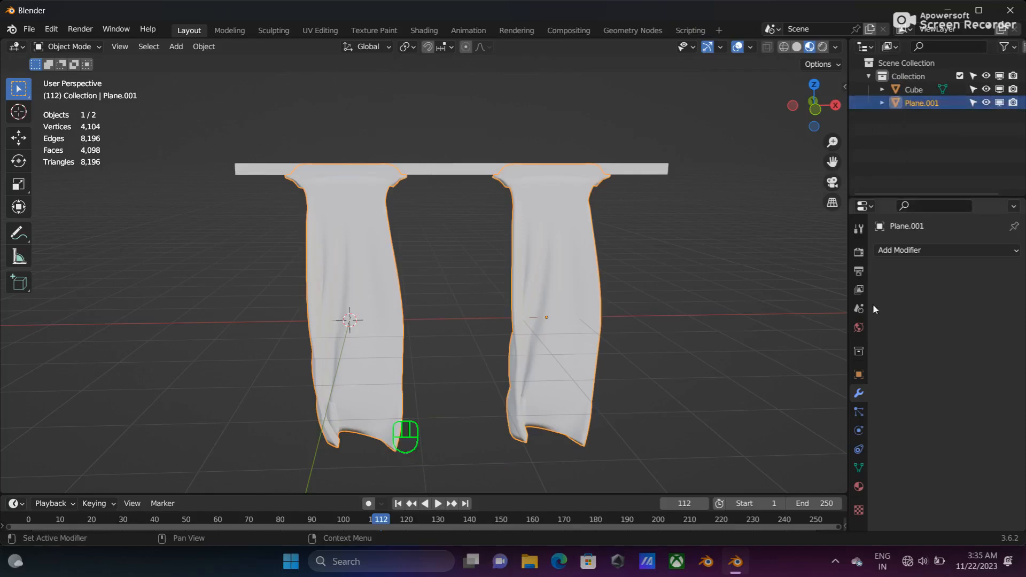
- Create a new material for the curtains with a red base color of hue 0.999, saturation 0.882 and value 0.800
click(859, 487)
click(963, 307)
click(968, 445)
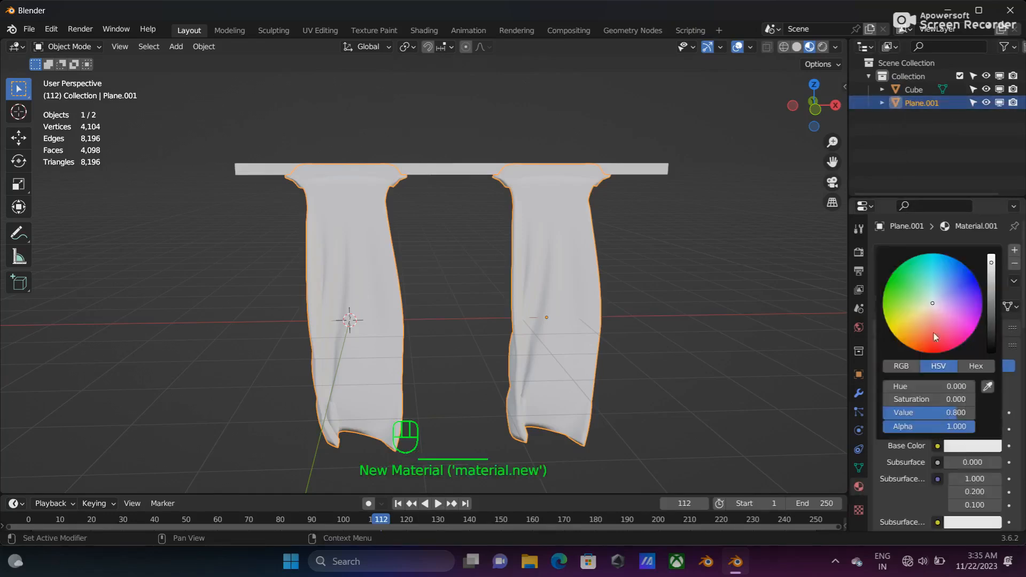
drag(931, 300, 933, 333)
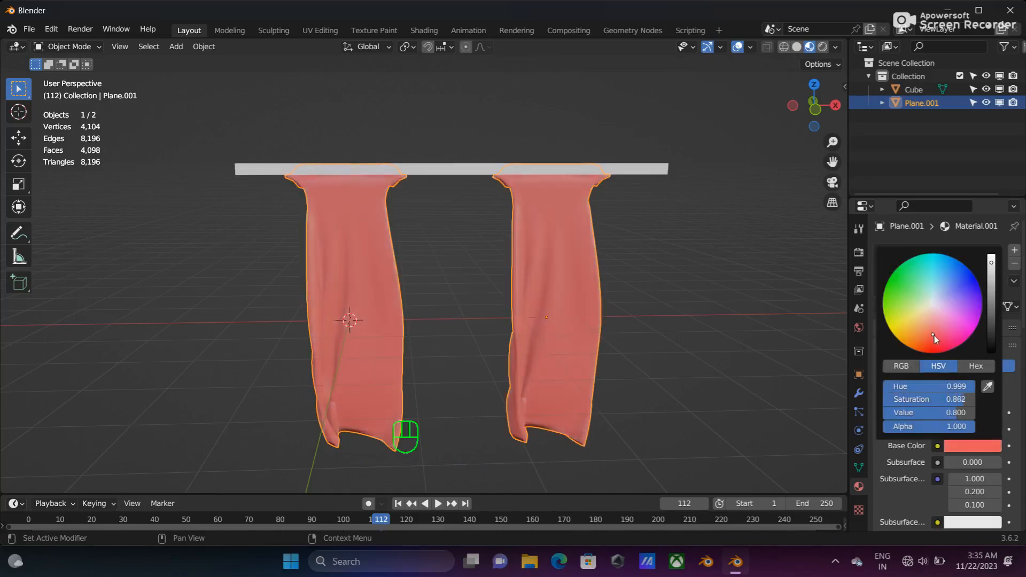
- Set the curtain material's Metallic, Anisotropic and Transmission Roughness to 1.000
scroll(936, 450, down, 3)
scroll(937, 450, down, 4)
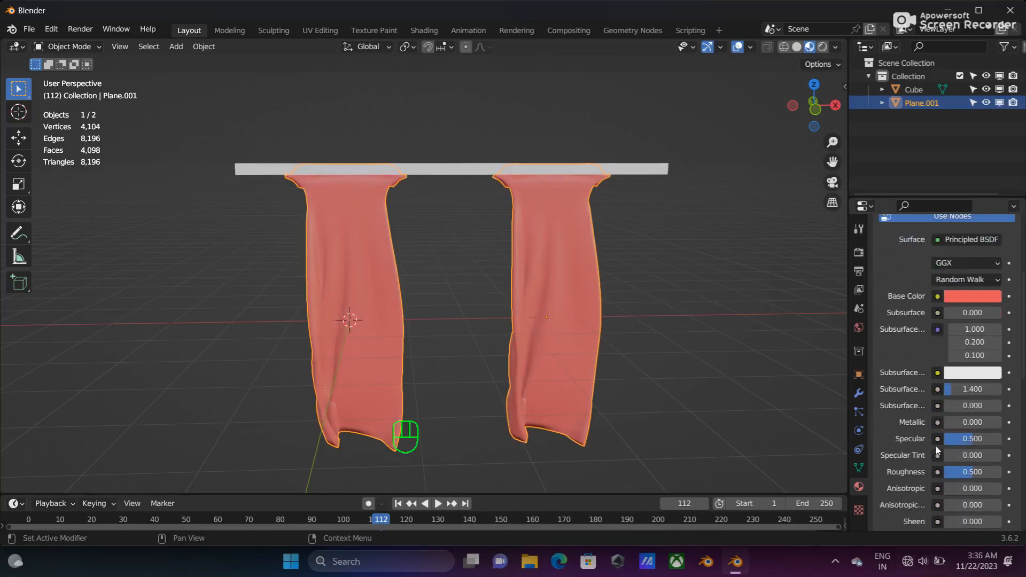
drag(957, 422, 1010, 422)
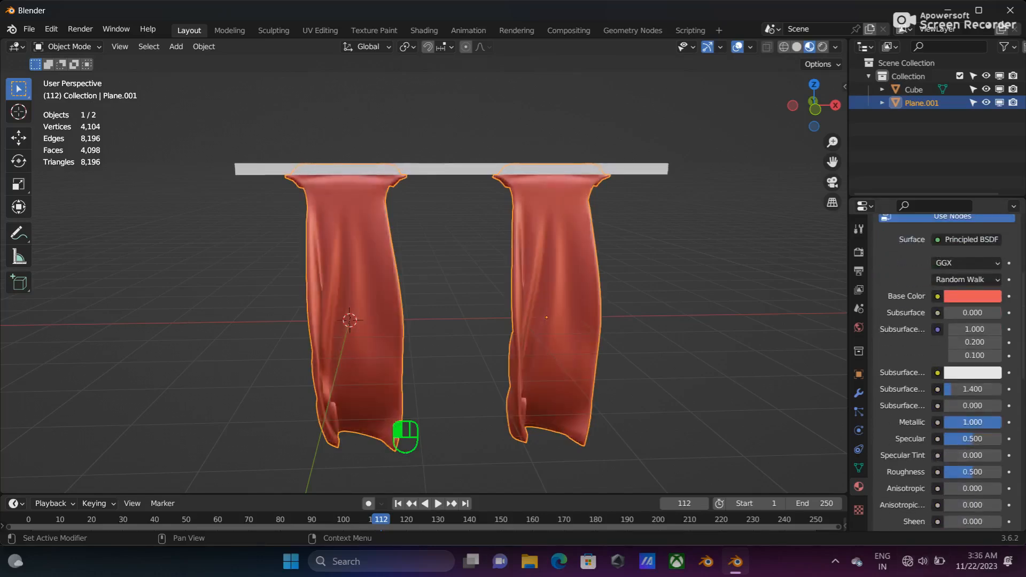
scroll(954, 460, down, 3)
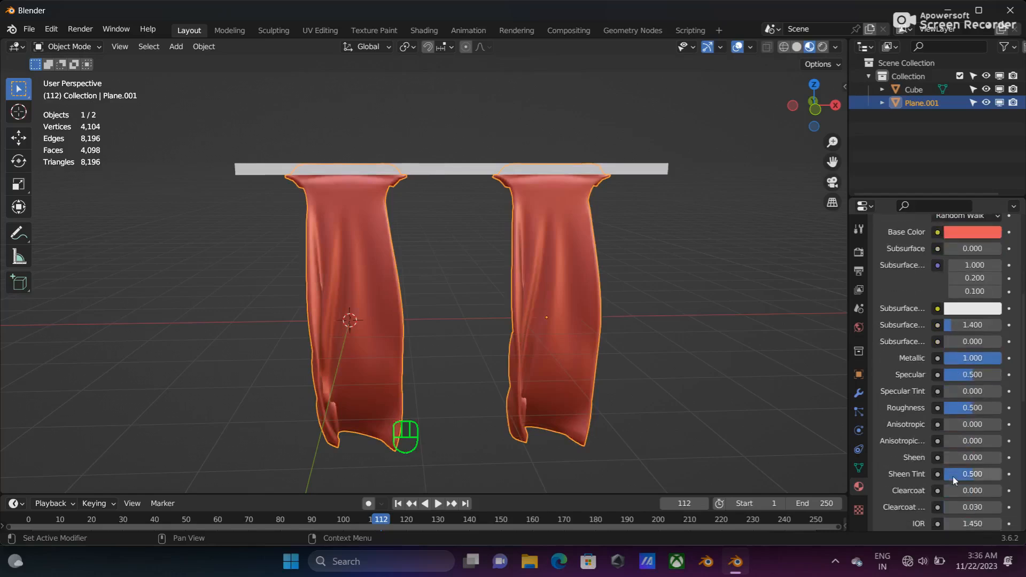
drag(954, 426, 1004, 425)
scroll(962, 454, down, 4)
drag(957, 471, 1005, 471)
middle_drag(742, 403, 711, 305)
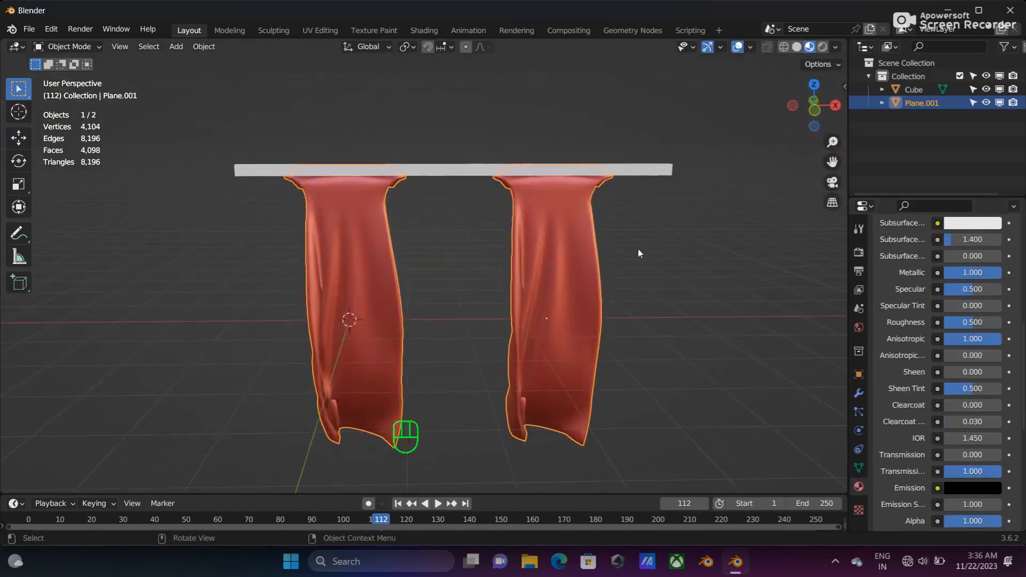
- Create a new material for the curtain rod with a light pink base color
click(457, 173)
click(944, 309)
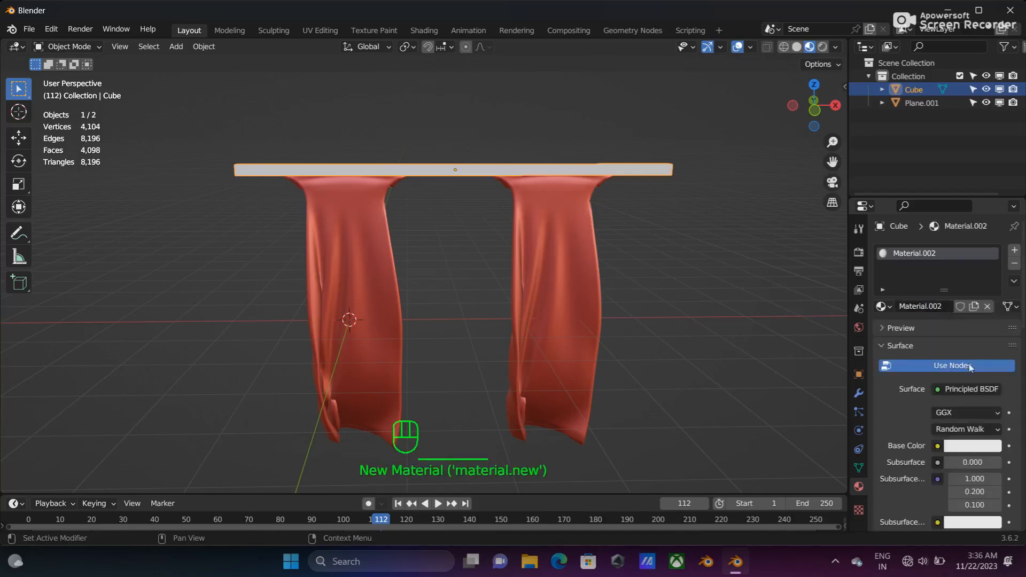
click(963, 447)
click(964, 447)
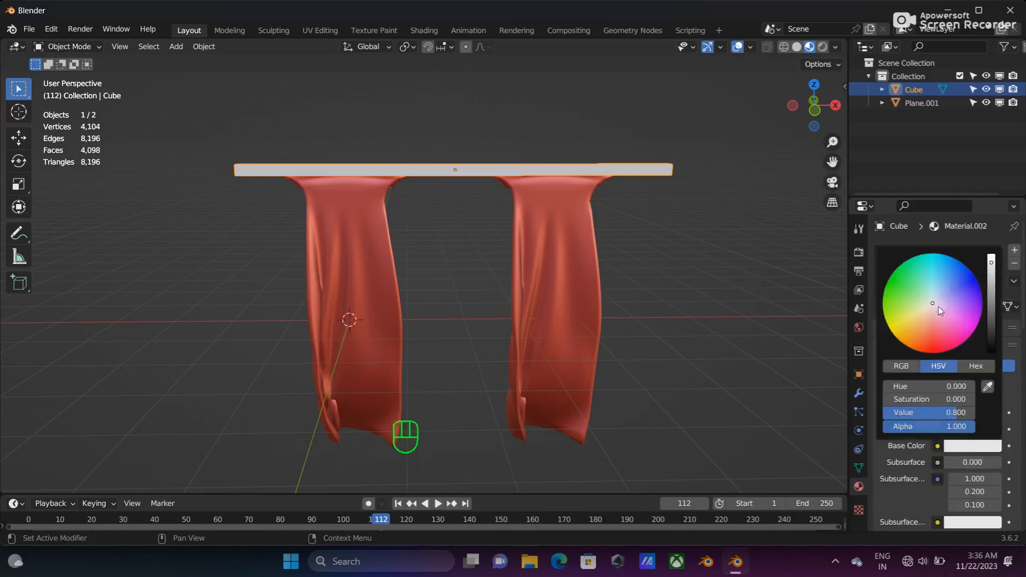
drag(935, 304, 932, 317)
- Set the rod material's Metallic to 1.000 and Roughness to 0.353, and increase its Transmission Roughness
scroll(925, 448, down, 5)
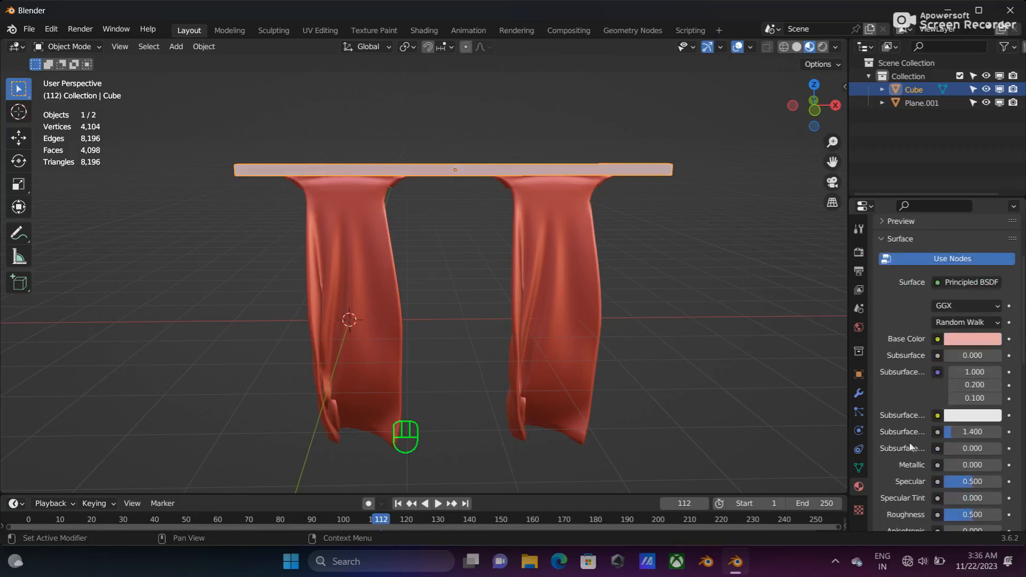
drag(947, 464, 989, 465)
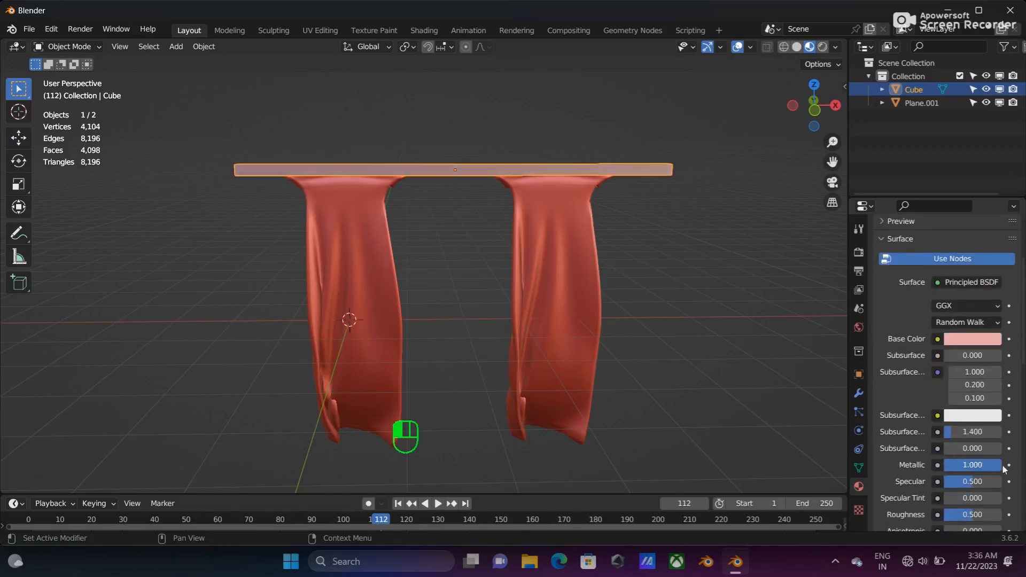
scroll(900, 450, down, 3)
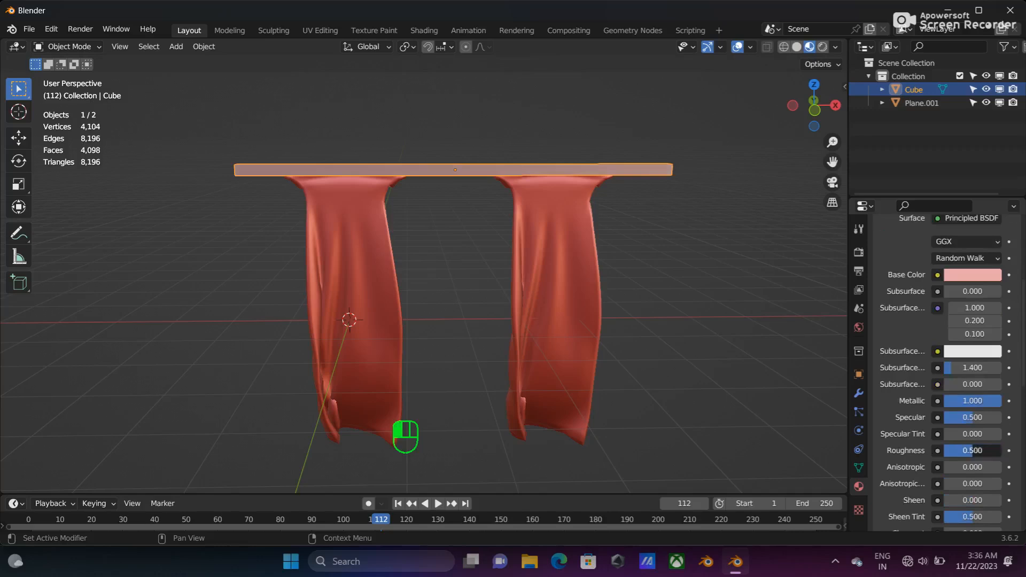
drag(971, 451, 964, 450)
scroll(965, 451, down, 6)
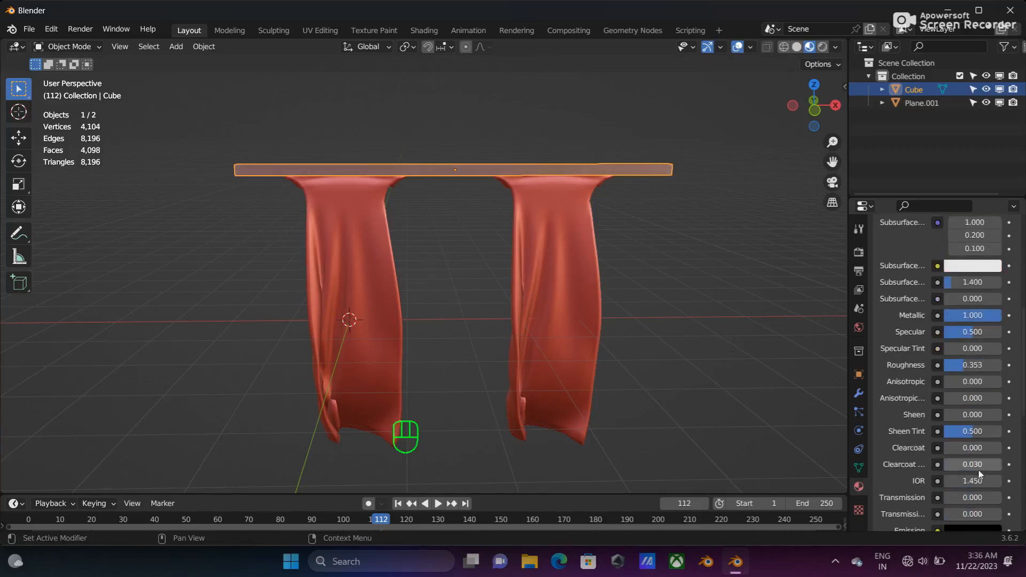
drag(955, 472, 999, 472)
- Join the curtain rod and the curtains into a single object
middle_drag(746, 339, 524, 300)
middle_drag(622, 289, 643, 289)
shift+click(357, 261)
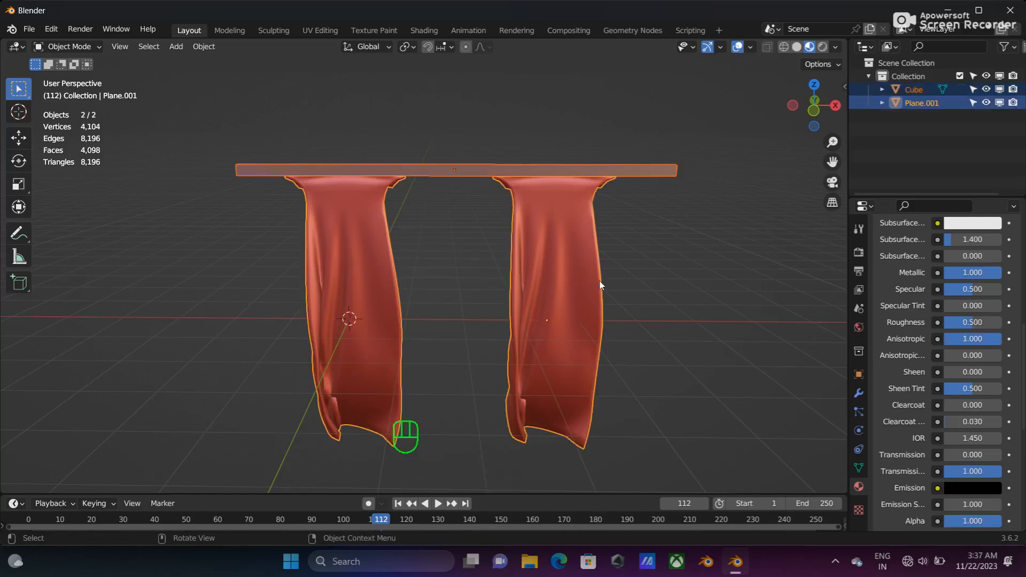
key(ctrl+j)
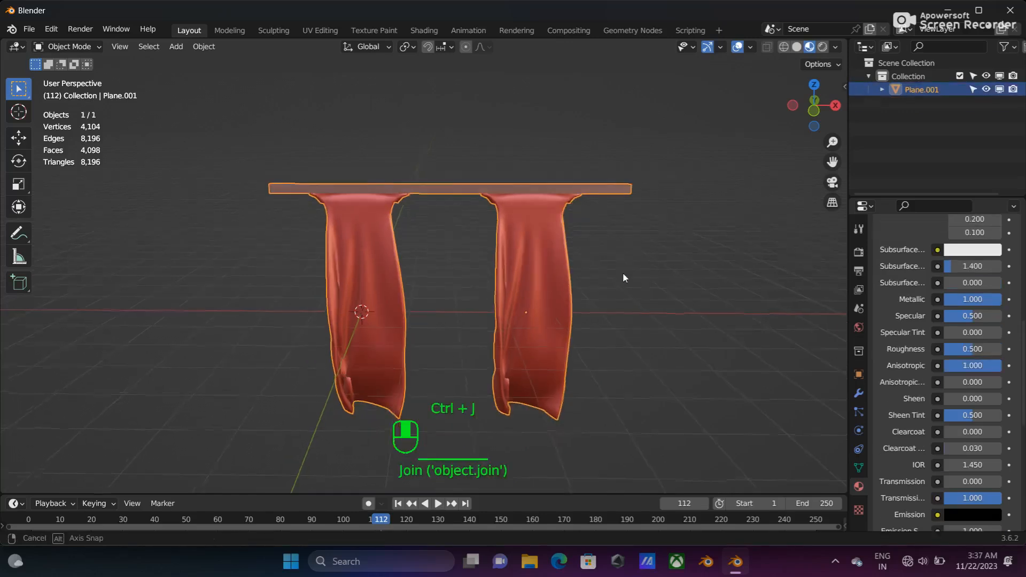